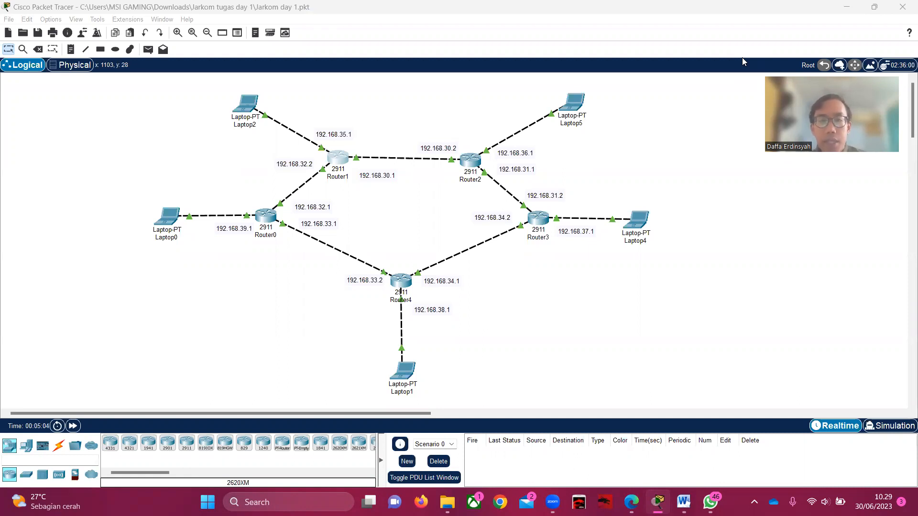
click(411, 217)
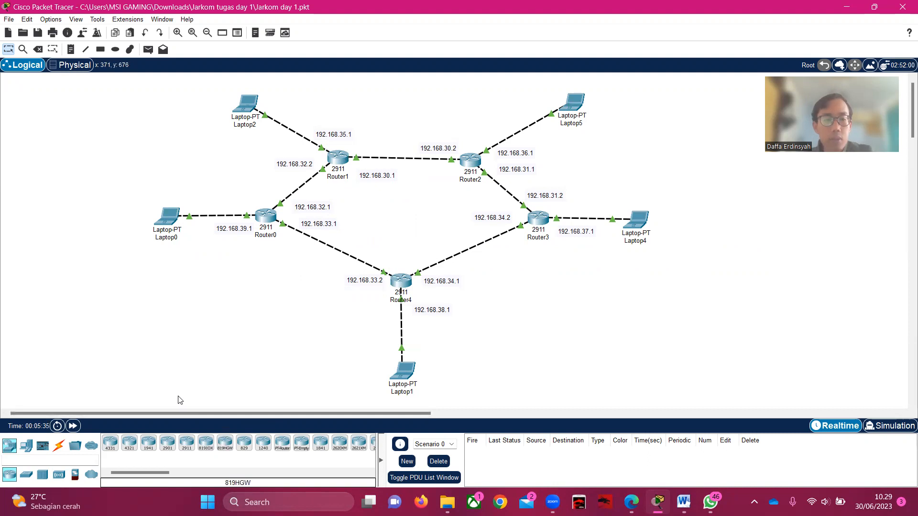
click(59, 446)
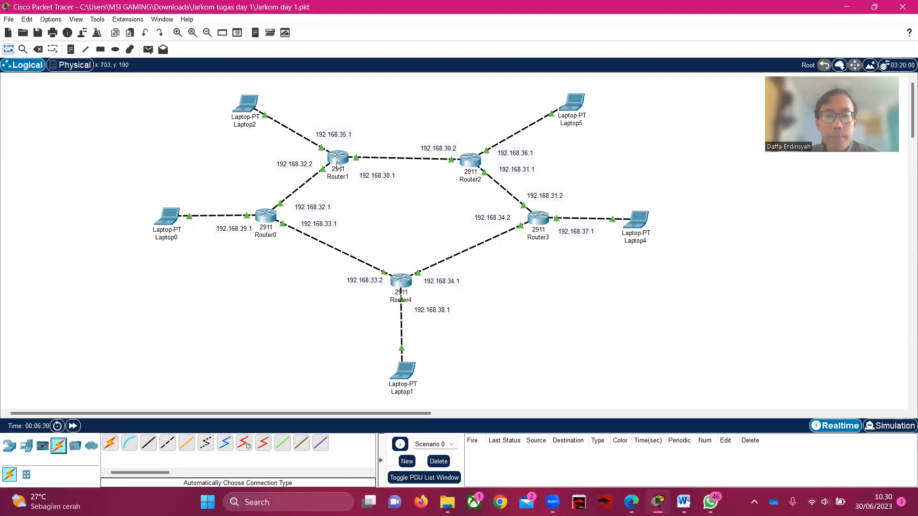
mouse_move(337, 164)
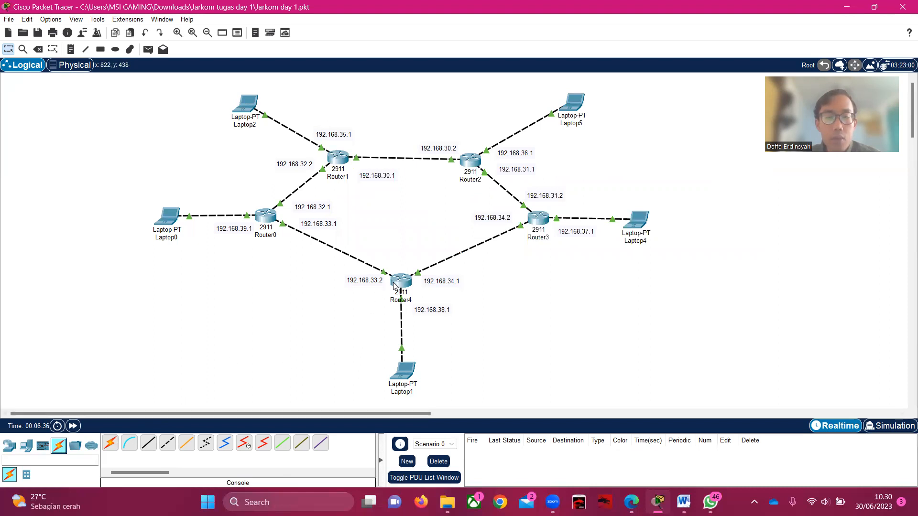
click(26, 445)
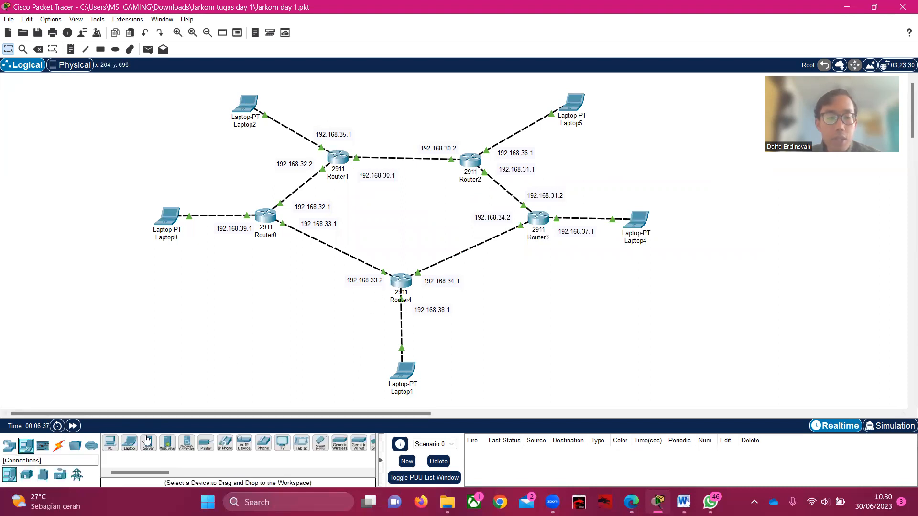
Place a new 2911 router and a laptop side by side in the empty area below Laptop0
click(9, 445)
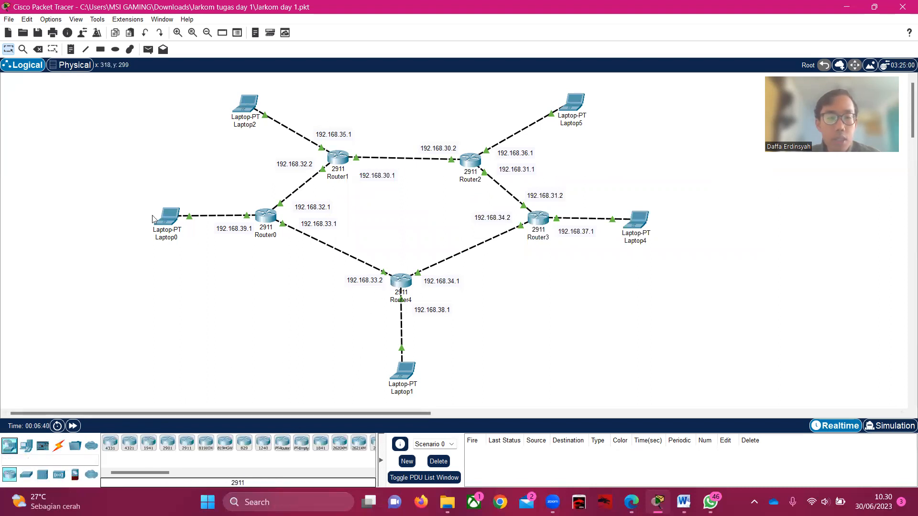
click(188, 443)
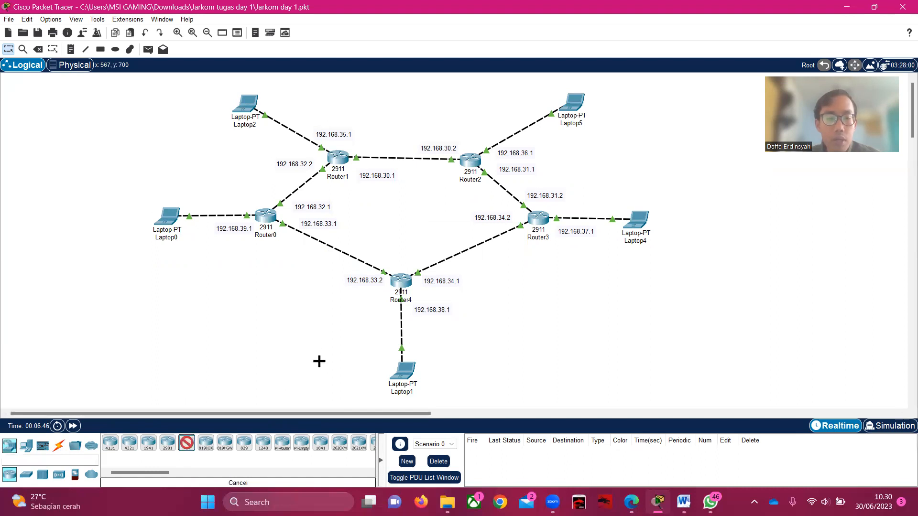
click(94, 317)
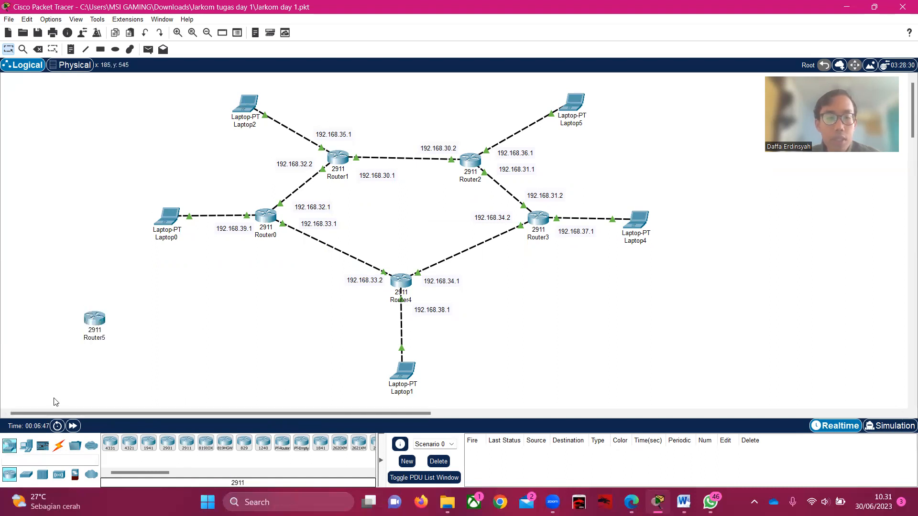
click(26, 445)
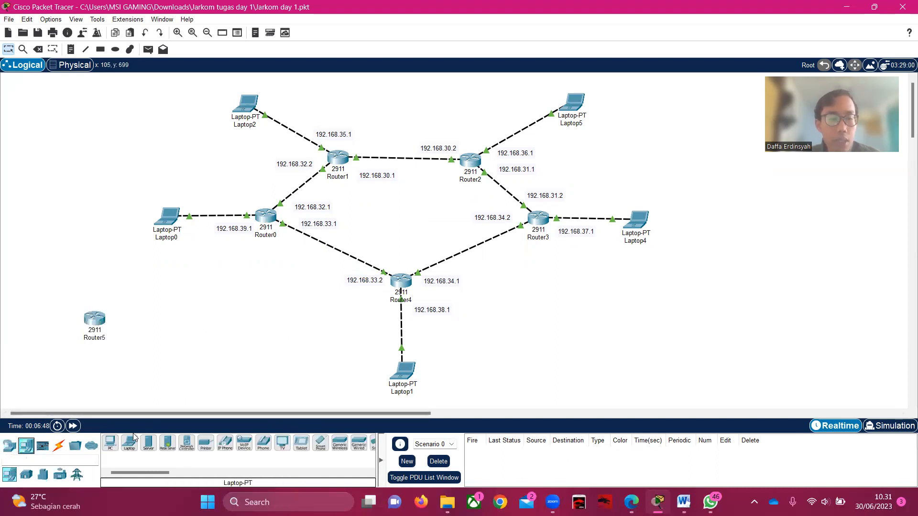
click(194, 312)
Connect Router5 to Laptop3 with the automatically chosen connection type
click(59, 446)
click(111, 444)
click(96, 323)
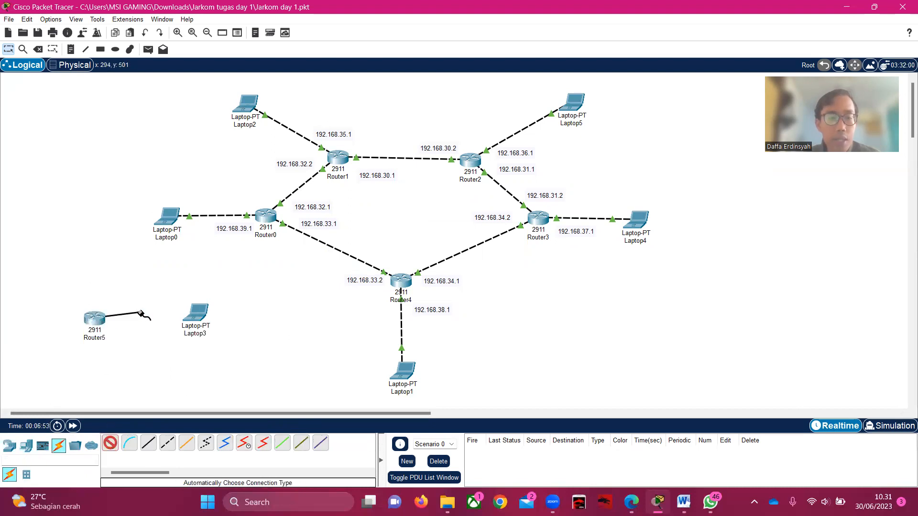
click(195, 314)
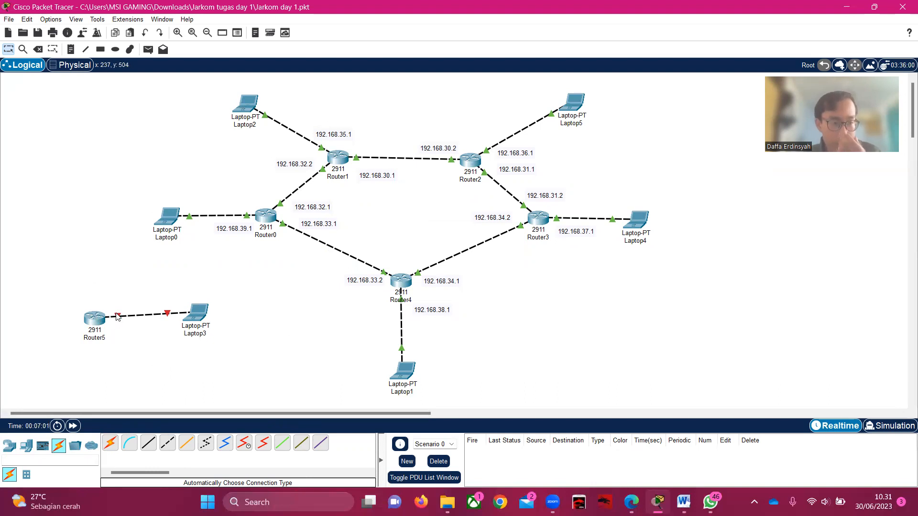
Open the GigabitEthernet0/0 interface configuration of Router5
mouse_move(116, 316)
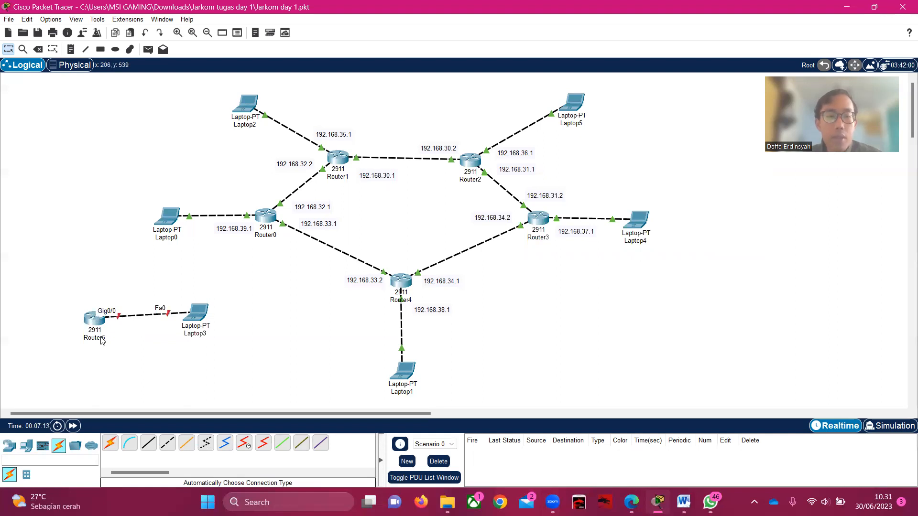
click(106, 318)
click(95, 320)
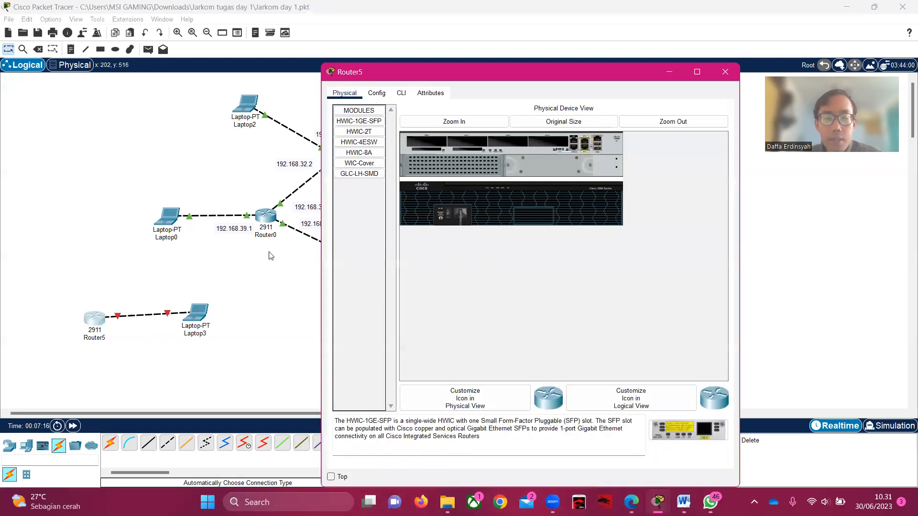
click(401, 92)
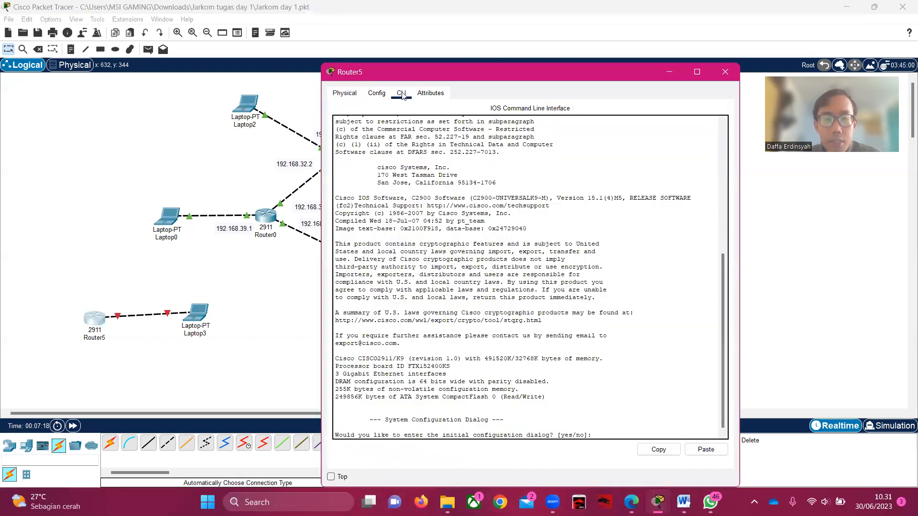
click(377, 93)
click(367, 206)
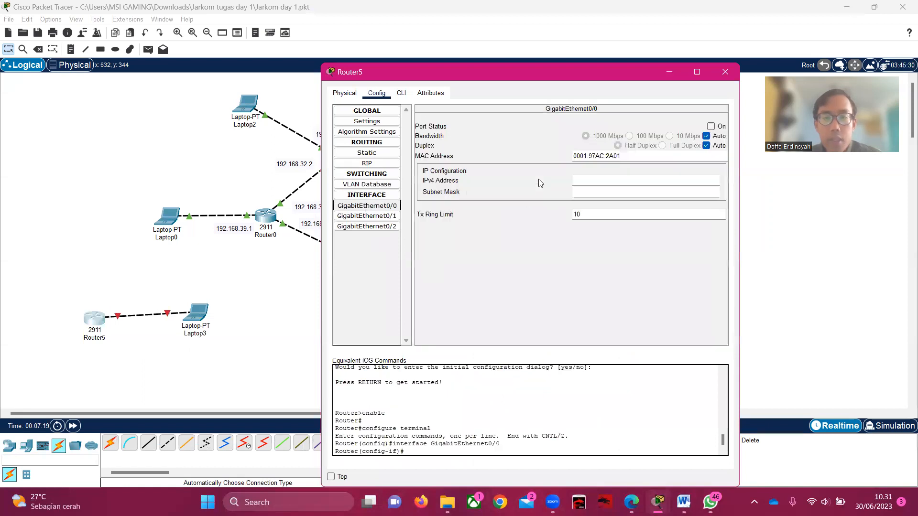
Try to assign the IPv4 address 192.168.40.0 to Router5's GigabitEthernet0/0 interface without a subnet mask
click(615, 178)
text(123)
key(BackSpace)
key(BackSpace)
key(BackSpace)
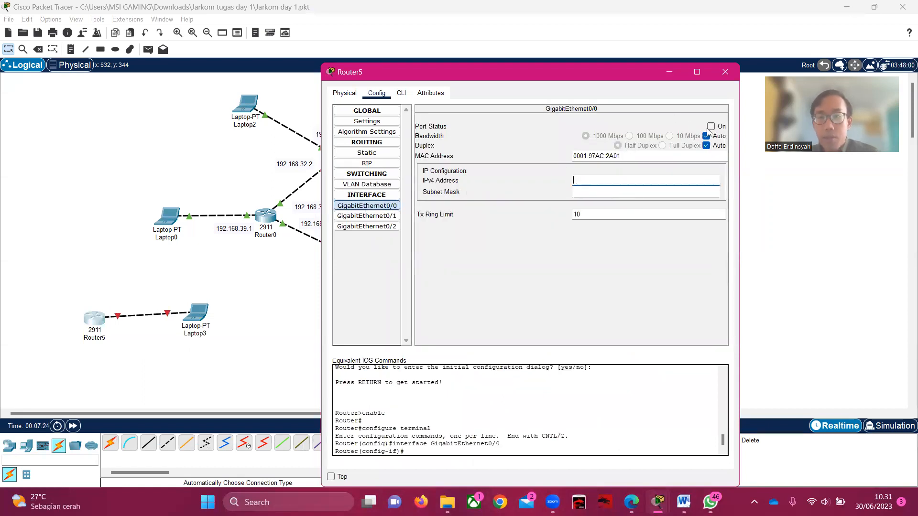
click(621, 179)
text(192.168.40.0)
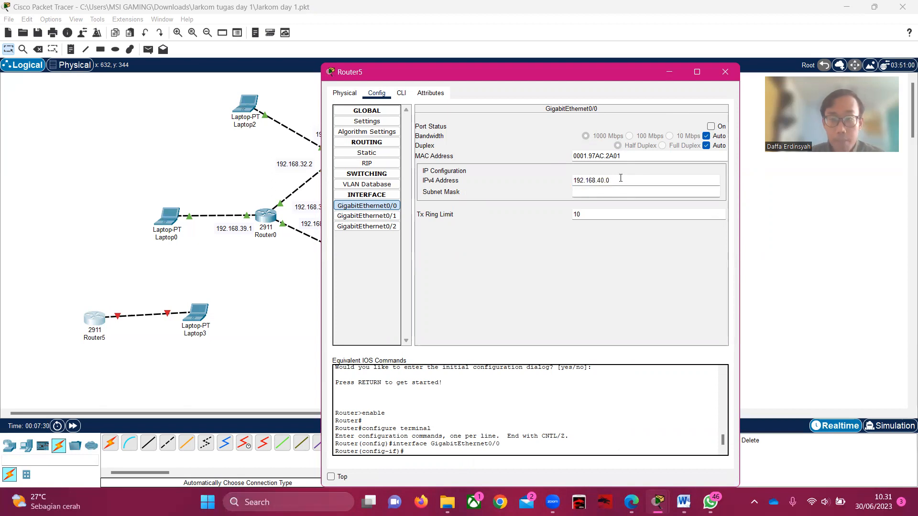
key(Return)
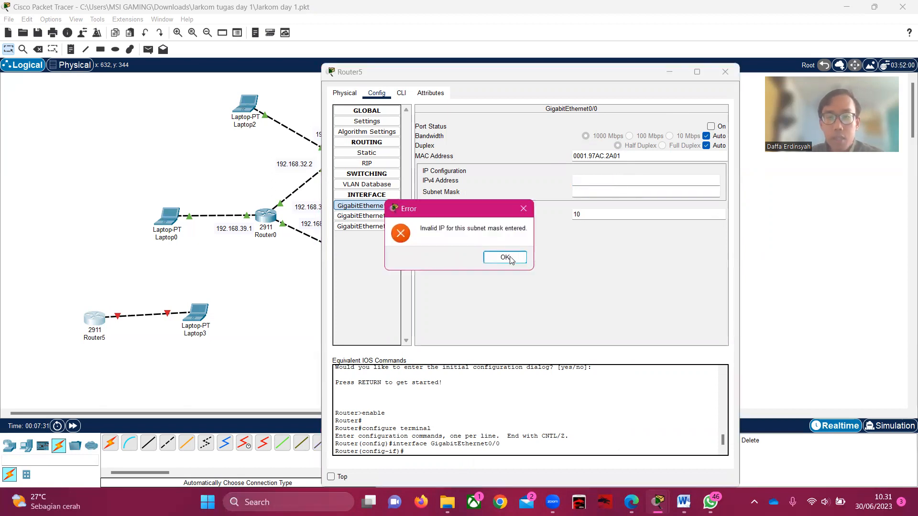
key(Return)
text(192.168.40.0)
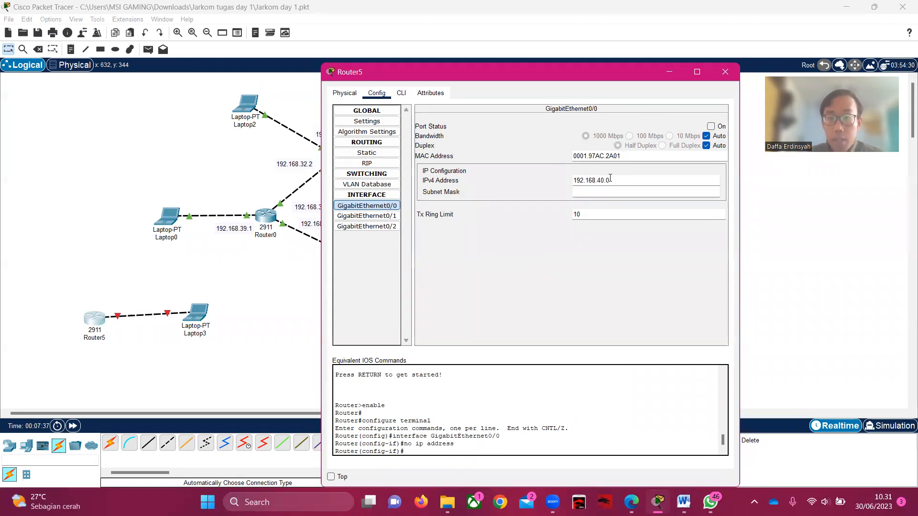
click(635, 235)
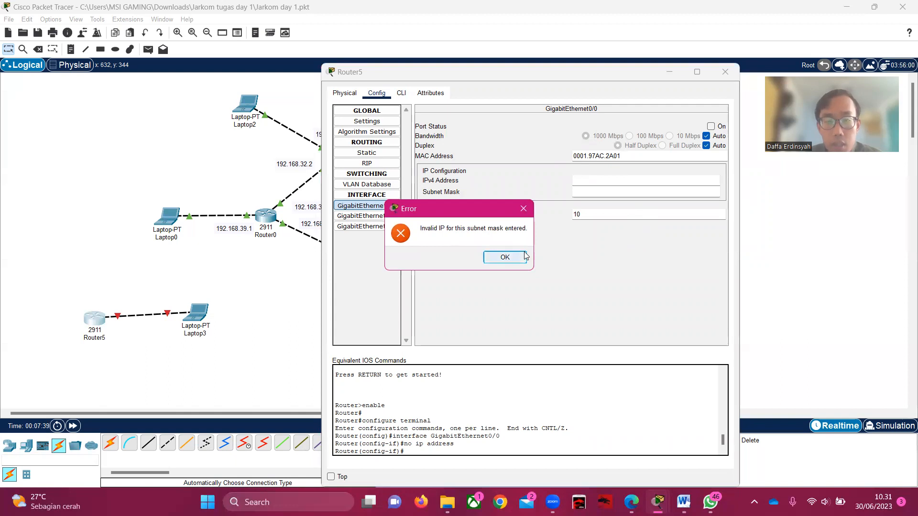
key(Return)
Retry the IPv4 address 192.168.40.0 on the interface and try entering 2 as its subnet mask
click(604, 181)
text(192.168.40)
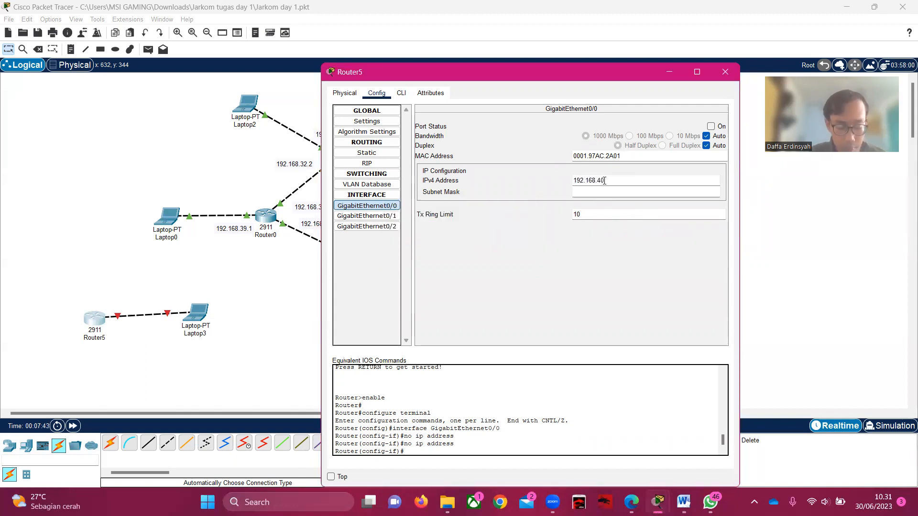
text(.0)
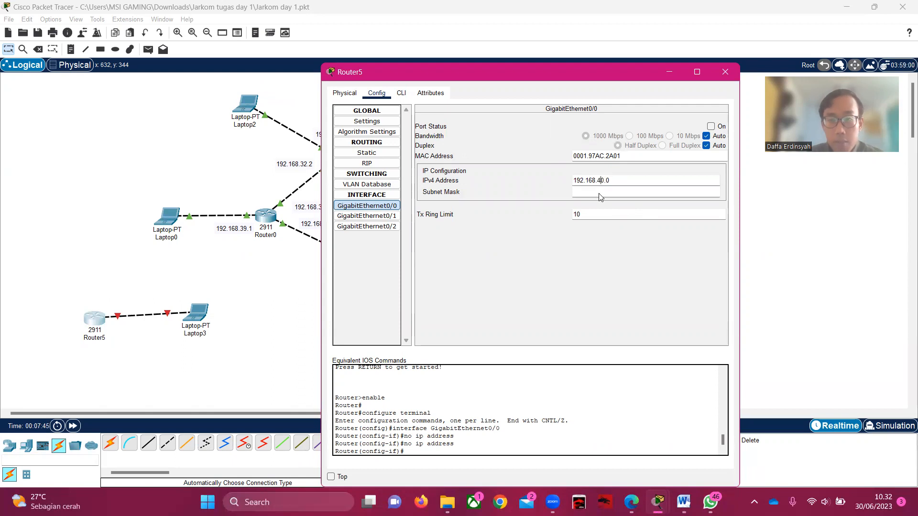
click(602, 193)
click(520, 259)
click(601, 191)
text(2)
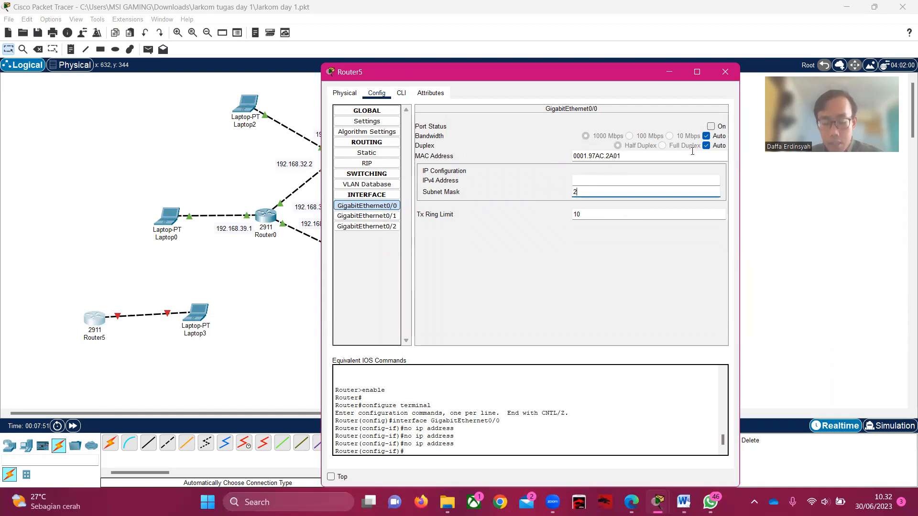
click(623, 182)
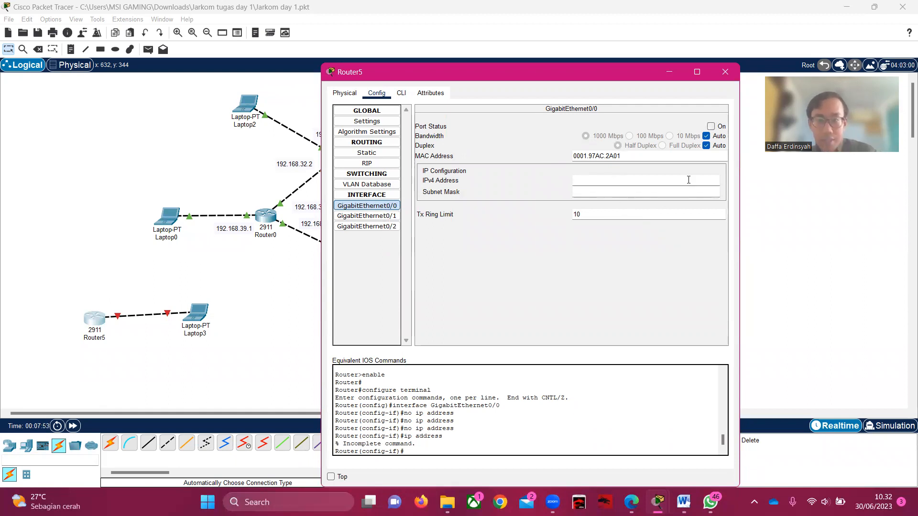
Turn on the GigabitEthernet0/0 port of Router5 and close its configuration window
click(710, 126)
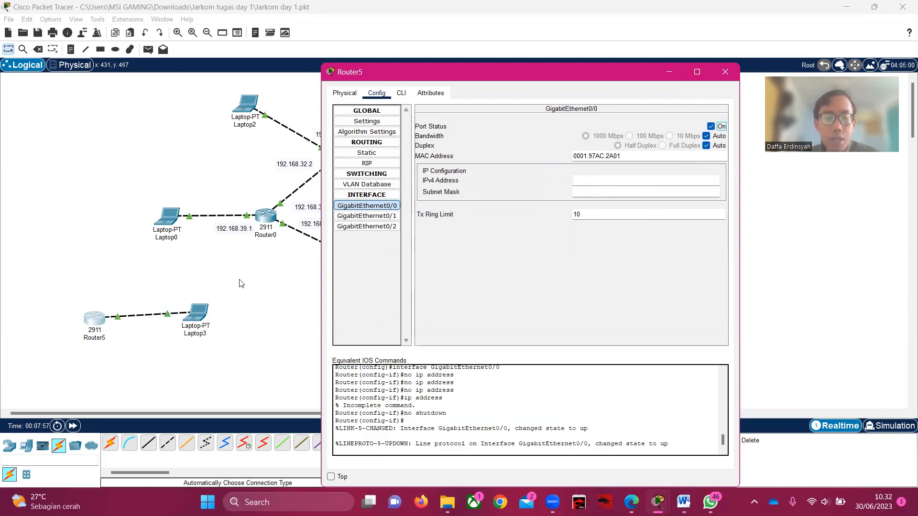
click(717, 71)
Delete Router5 and Laptop3 from the workspace and leave the Delete tool
click(38, 49)
click(37, 49)
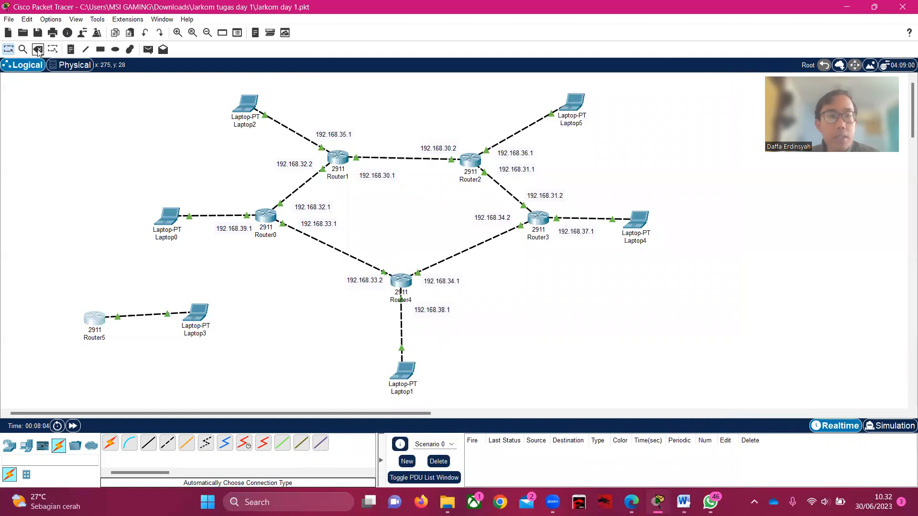
click(489, 265)
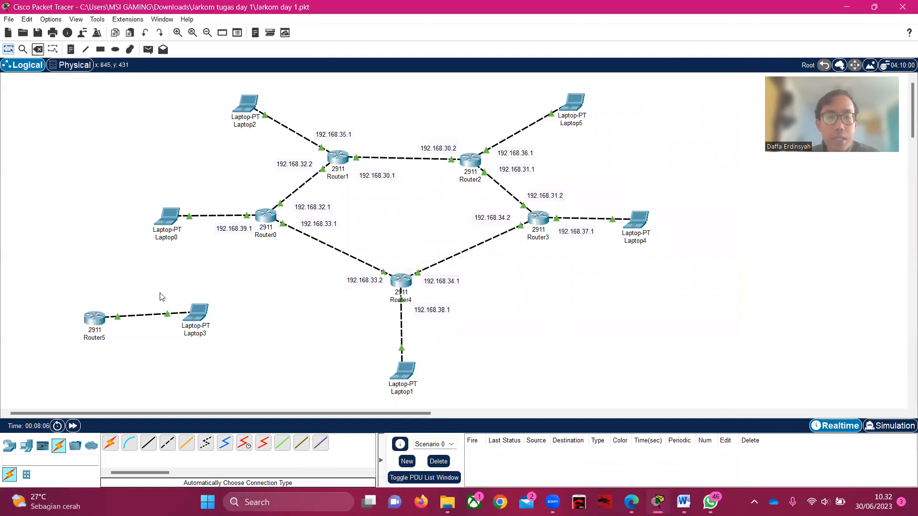
click(90, 318)
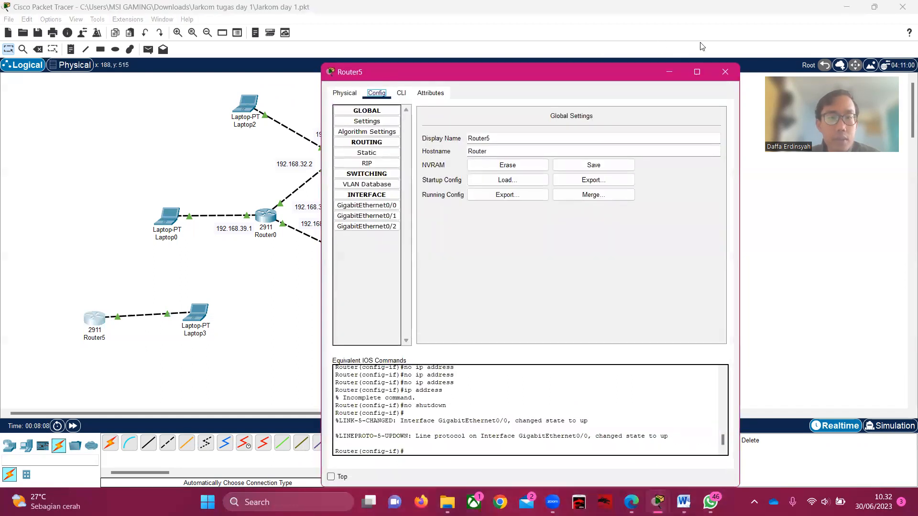
click(717, 70)
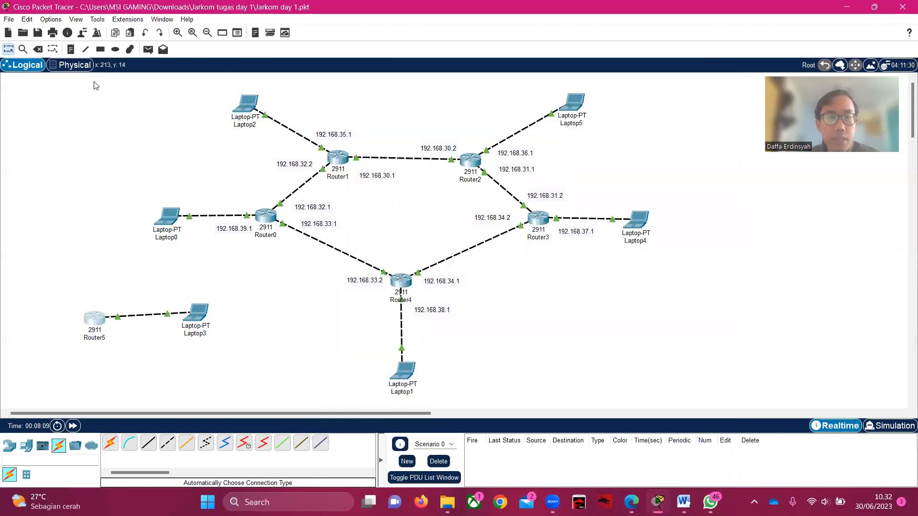
click(36, 50)
click(441, 263)
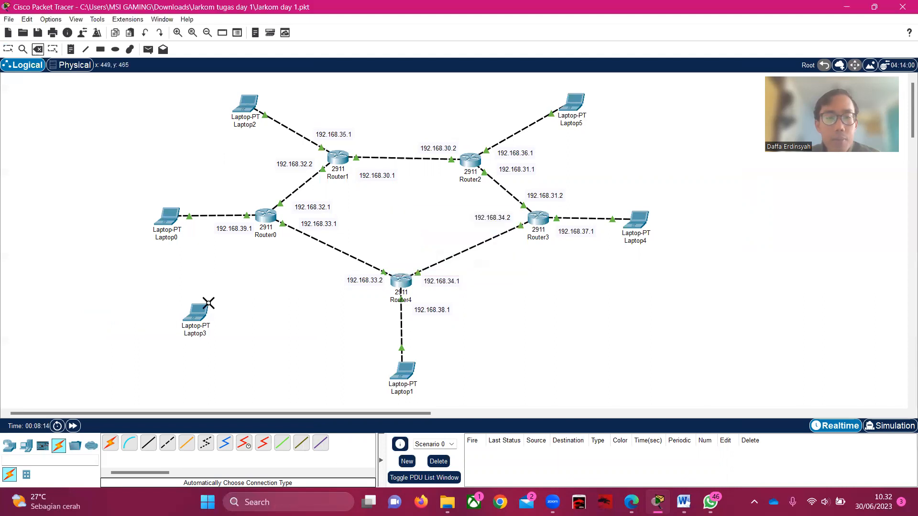
click(203, 309)
click(444, 264)
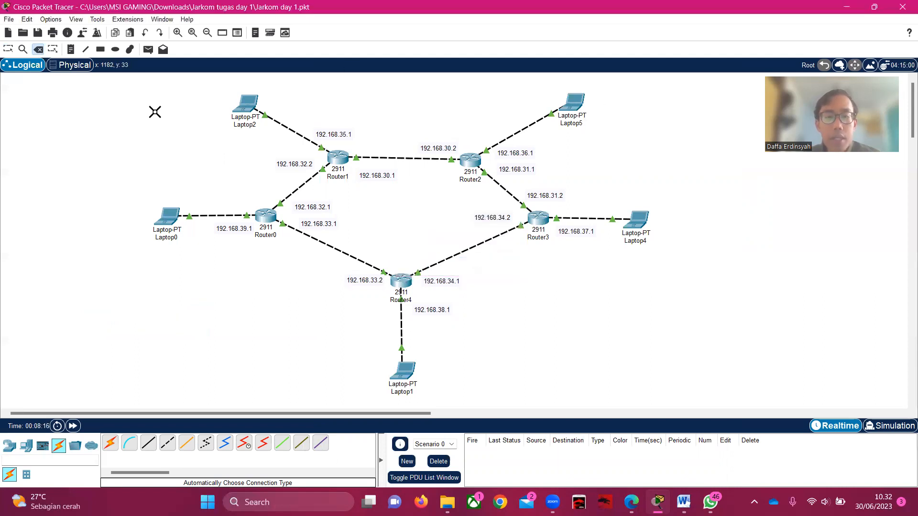
key(Escape)
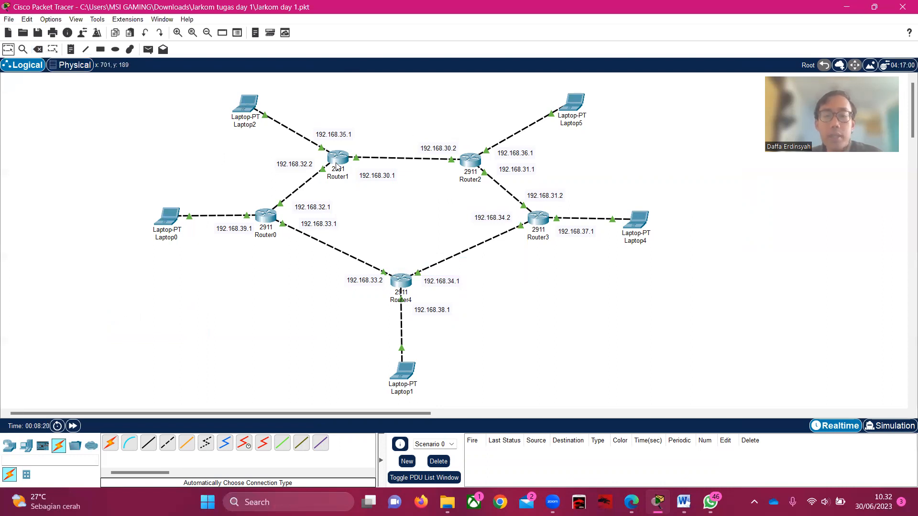
Open Router1's configuration, move its window clear of the router, and show the GigabitEthernet0/0 interface settings
mouse_move(336, 166)
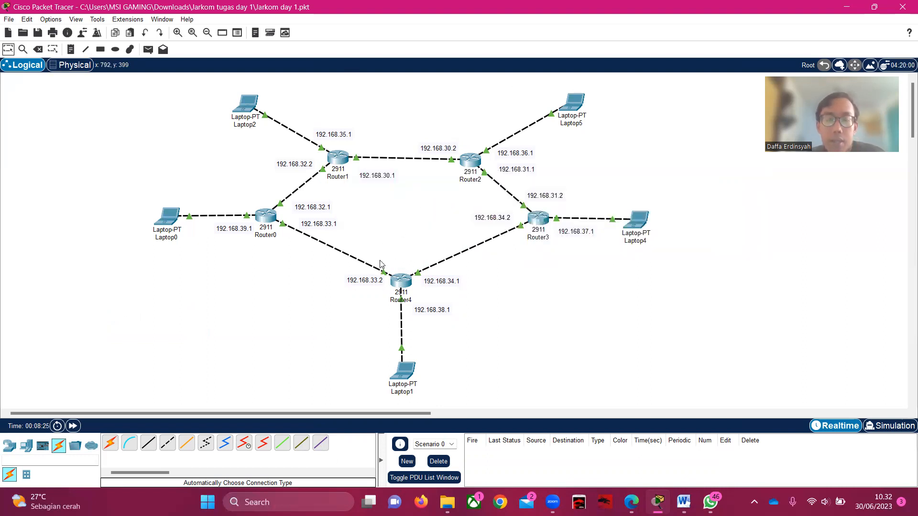
click(339, 159)
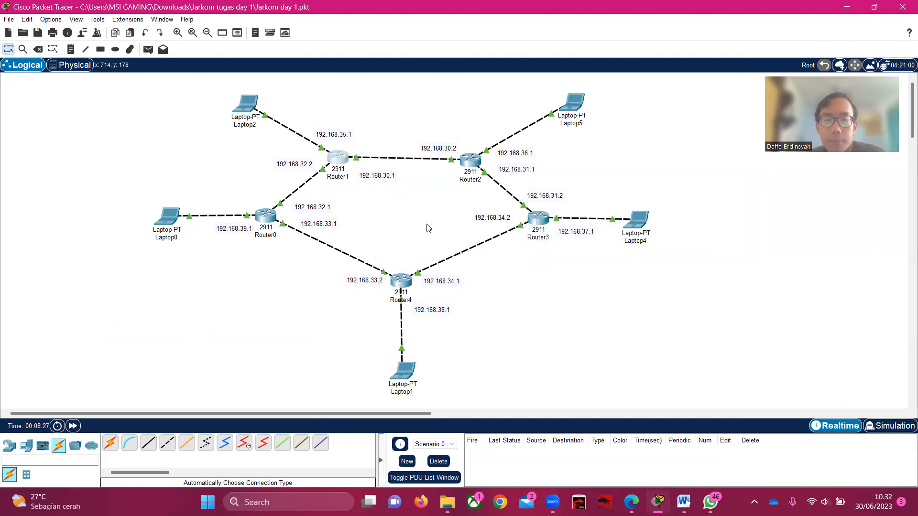
drag(475, 73, 562, 90)
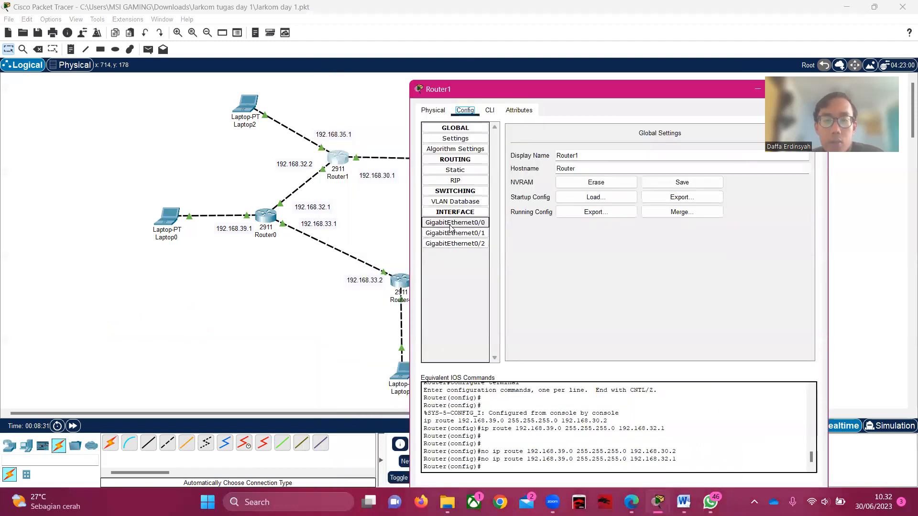
click(450, 224)
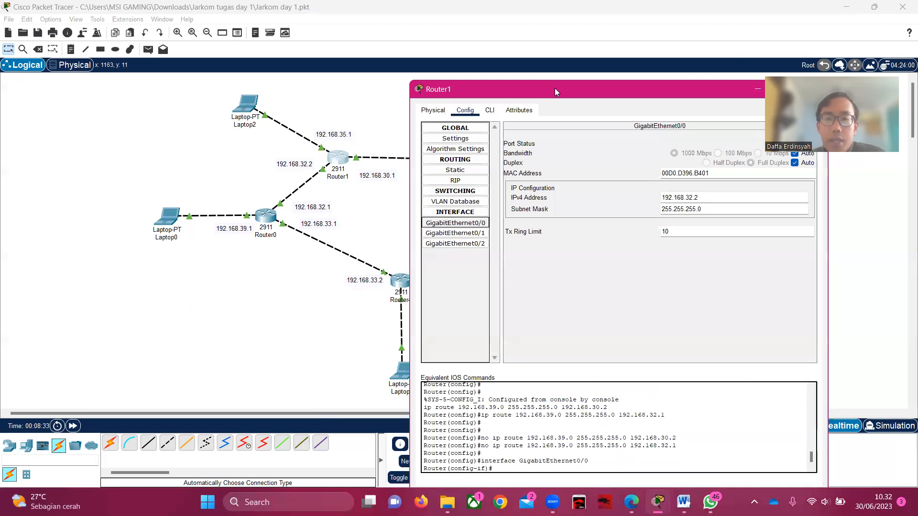
Show Router1's GigabitEthernet0/1 interface settings and move the configuration window clear of its links to Router2 and Laptop2
mouse_move(553, 88)
mouse_down()
mouse_move(485, 88)
mouse_move(550, 86)
mouse_up()
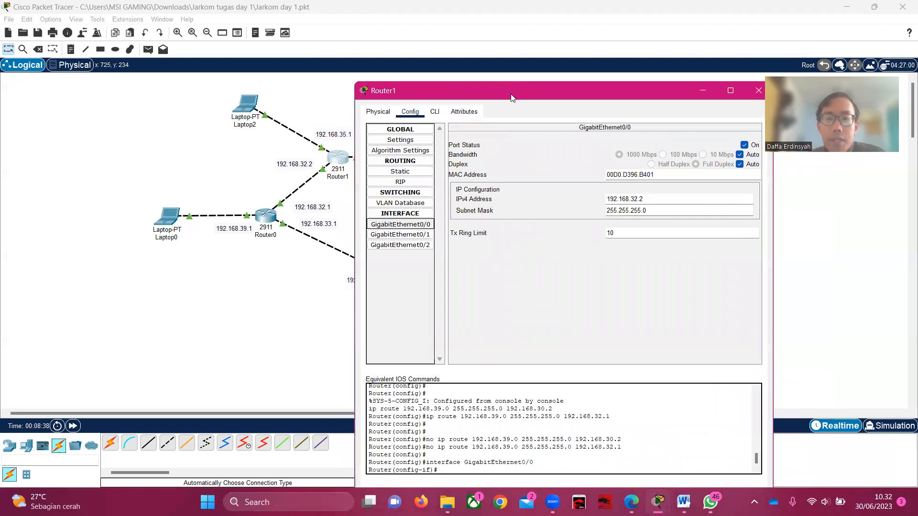
drag(510, 97, 509, 118)
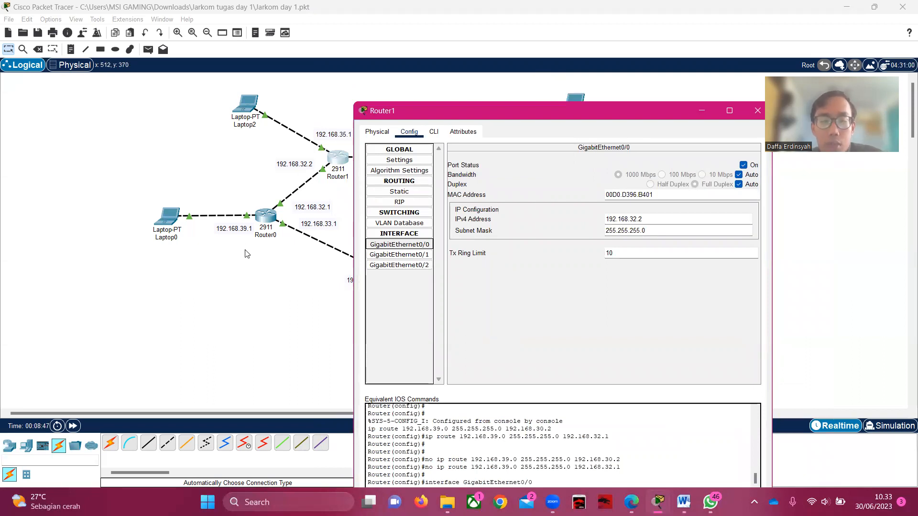
click(405, 255)
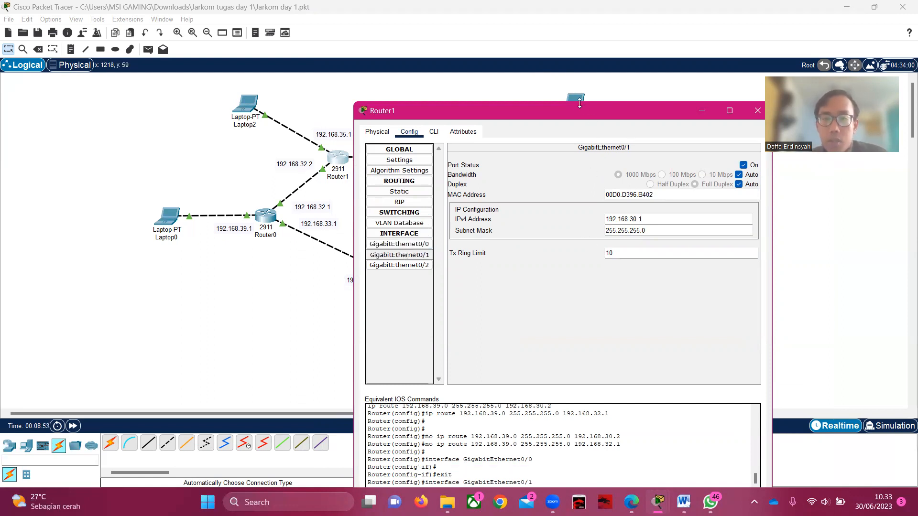
drag(569, 109, 429, 199)
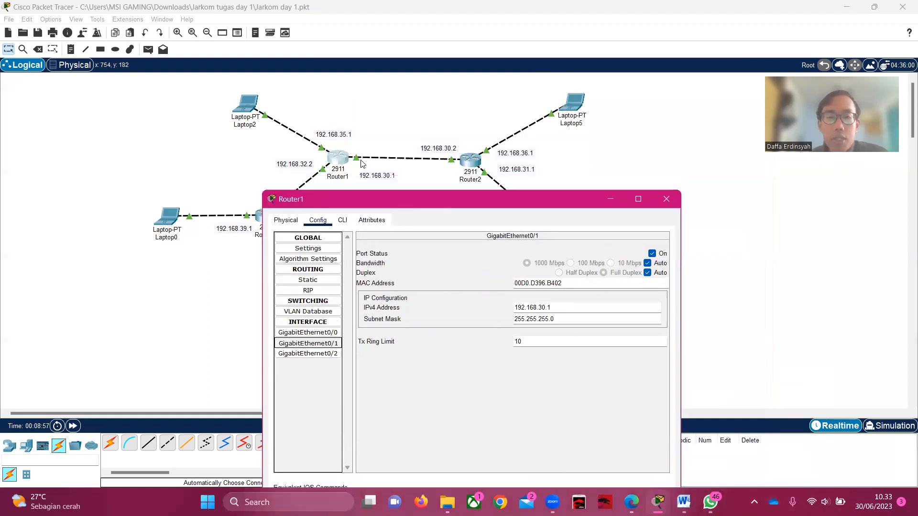
Review Router1's GigabitEthernet0/2 interface settings against the topology labels and close the configuration window
click(306, 354)
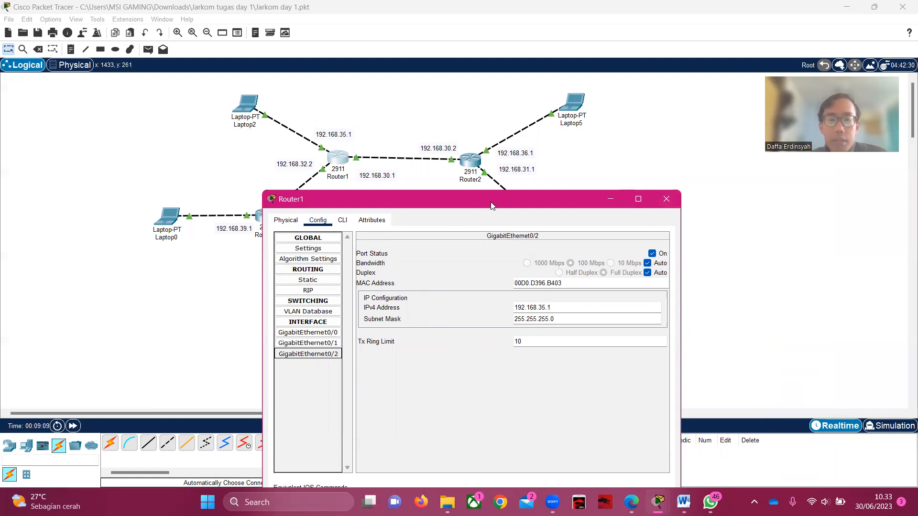
drag(491, 206, 494, 129)
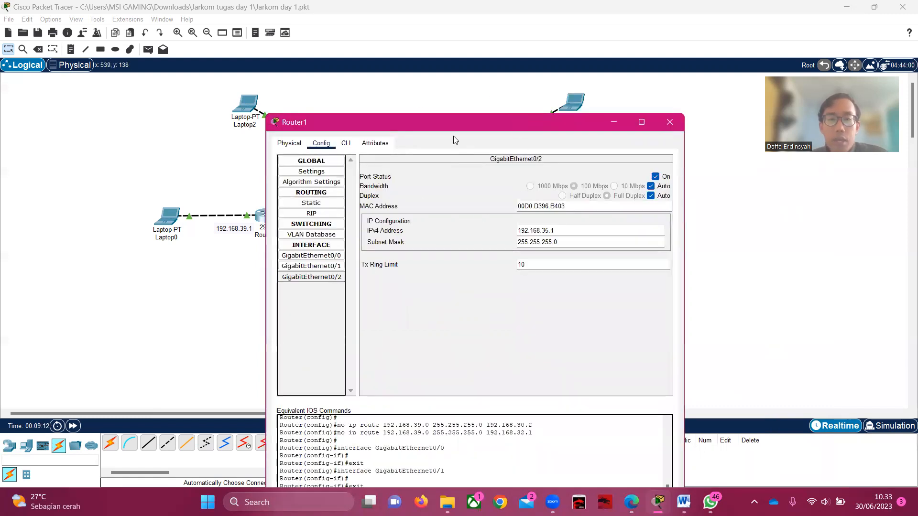
drag(456, 132, 477, 335)
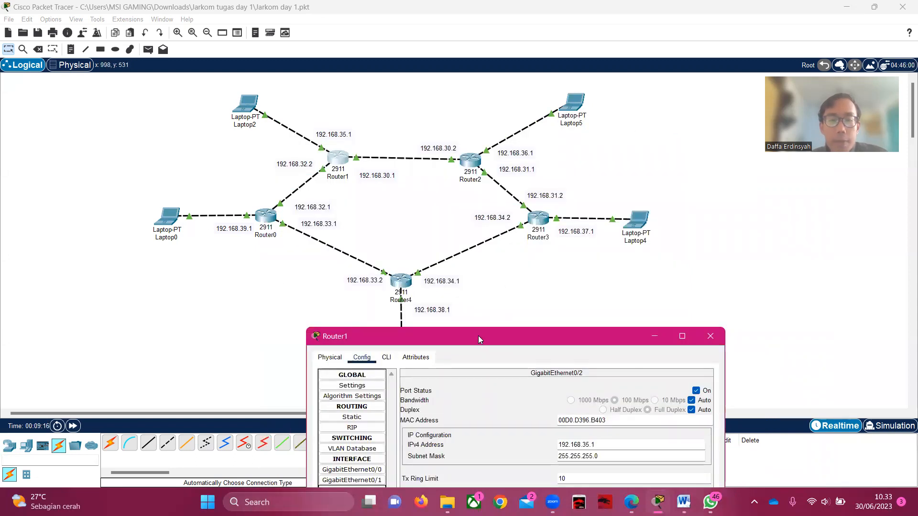
drag(479, 338, 455, 121)
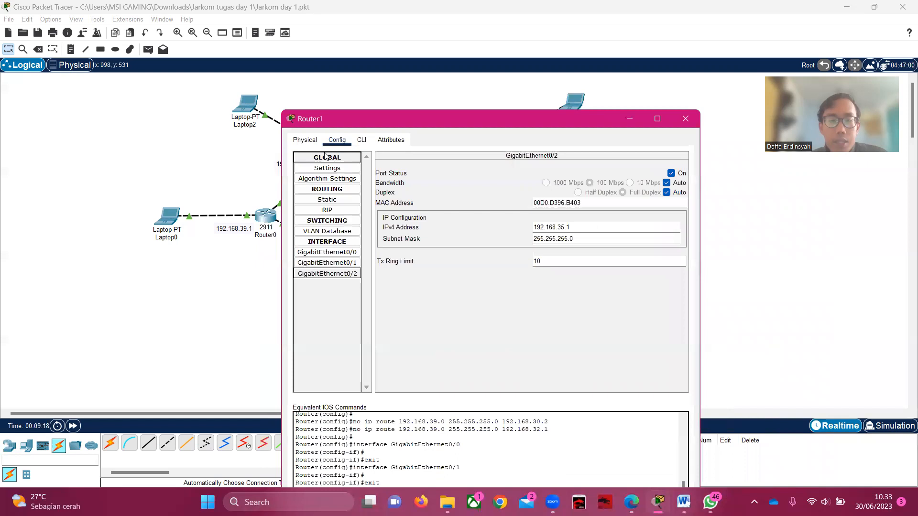
click(675, 126)
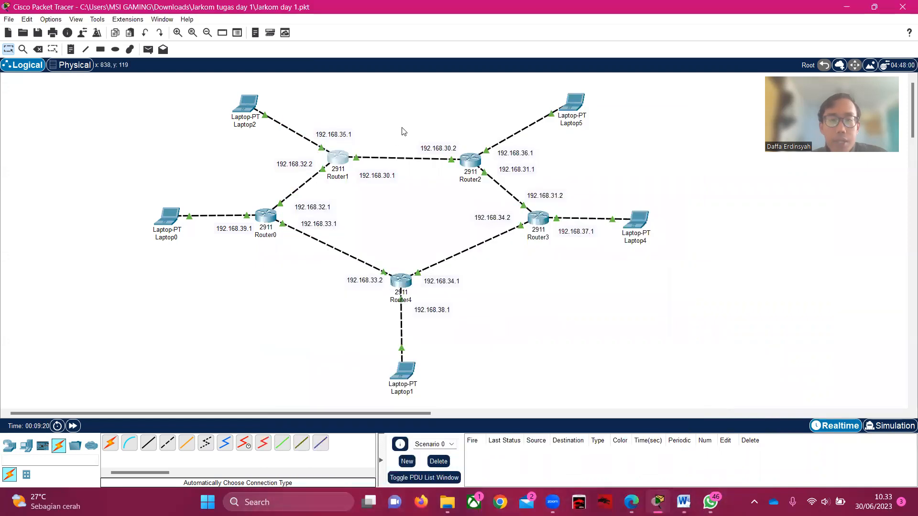
Reopen Router1's configuration and examine its full list of static routes alongside the network topology
click(341, 153)
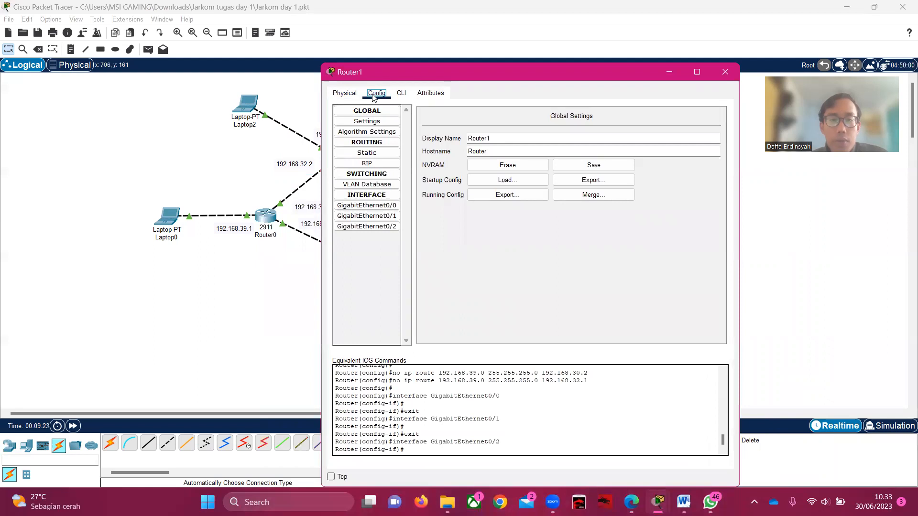
click(389, 155)
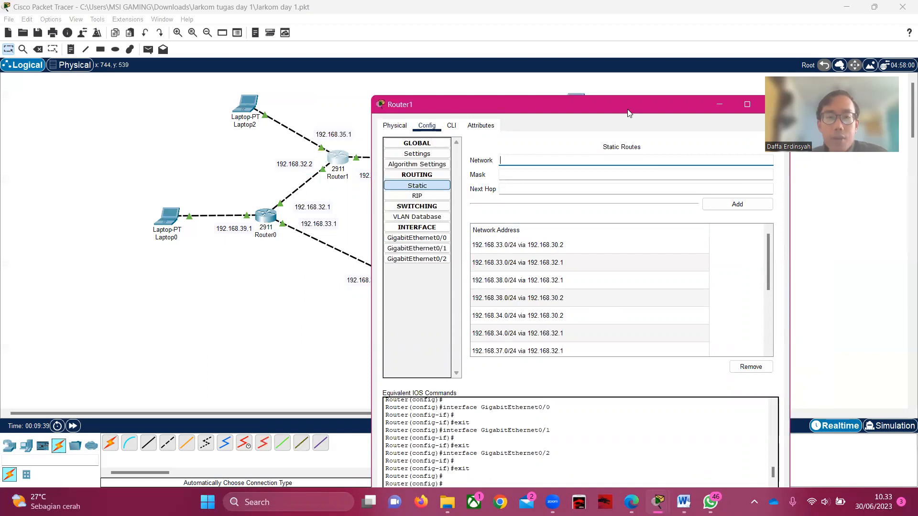
drag(629, 113, 733, 125)
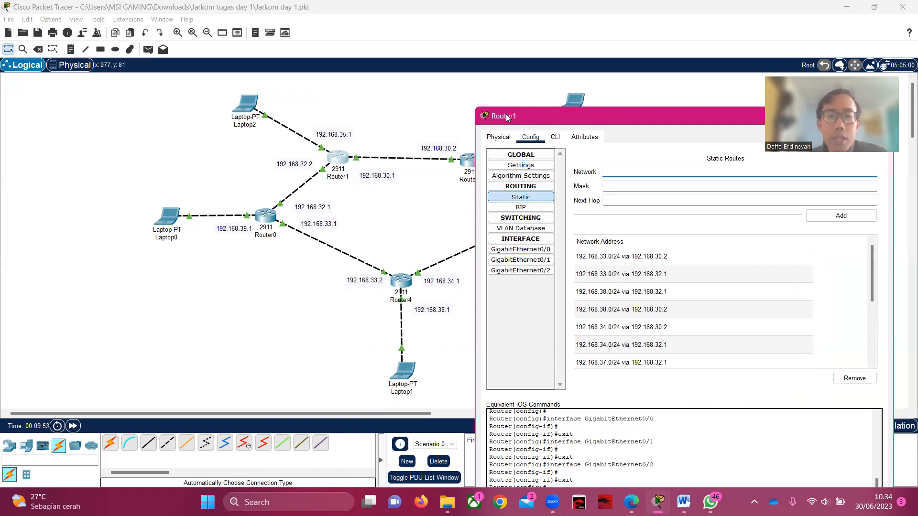
drag(507, 118, 389, 101)
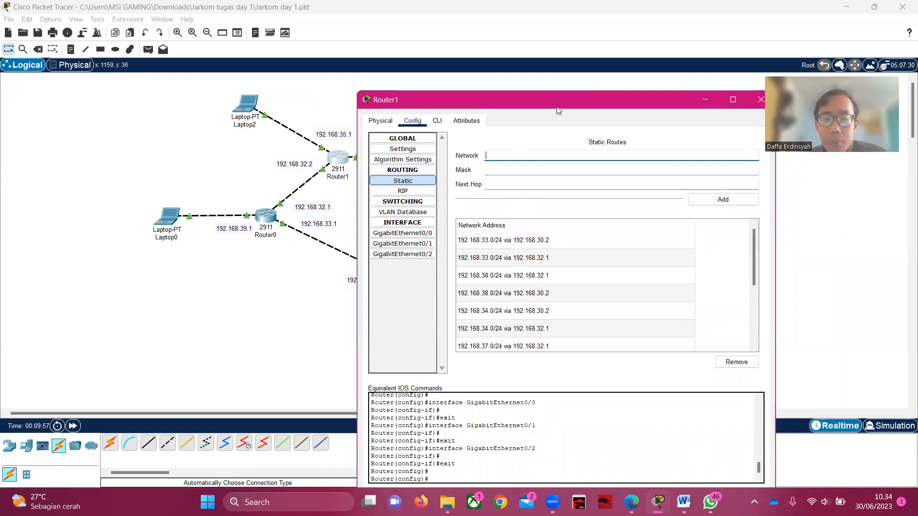
drag(557, 110, 575, 134)
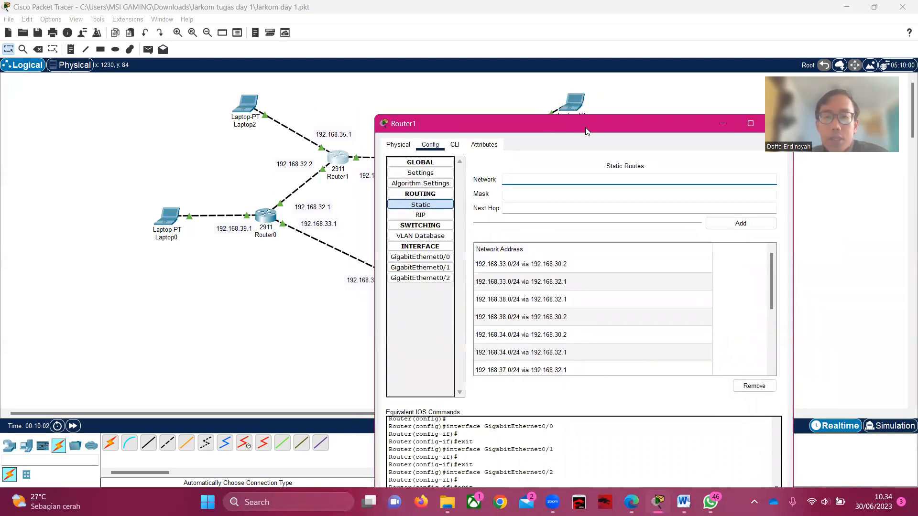
drag(537, 125, 582, 163)
scroll(554, 358, down, 1)
scroll(553, 362, down, 1)
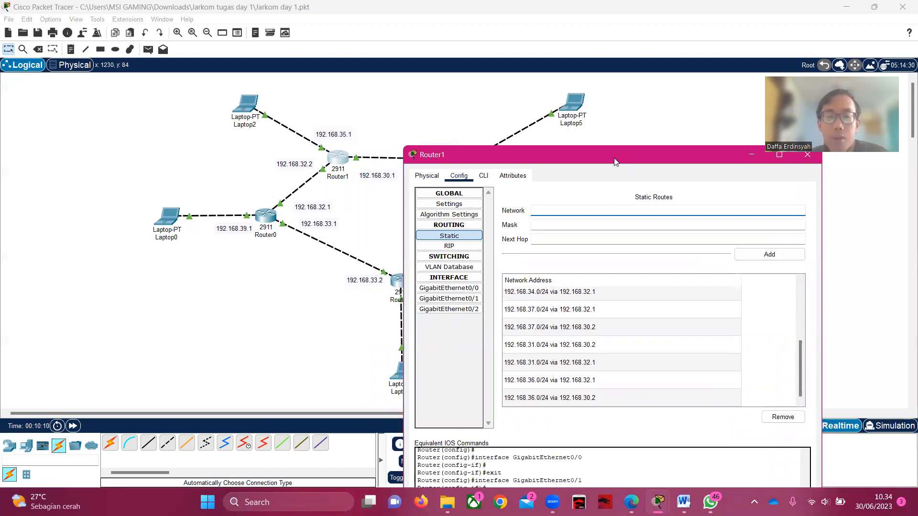
drag(615, 162, 581, 145)
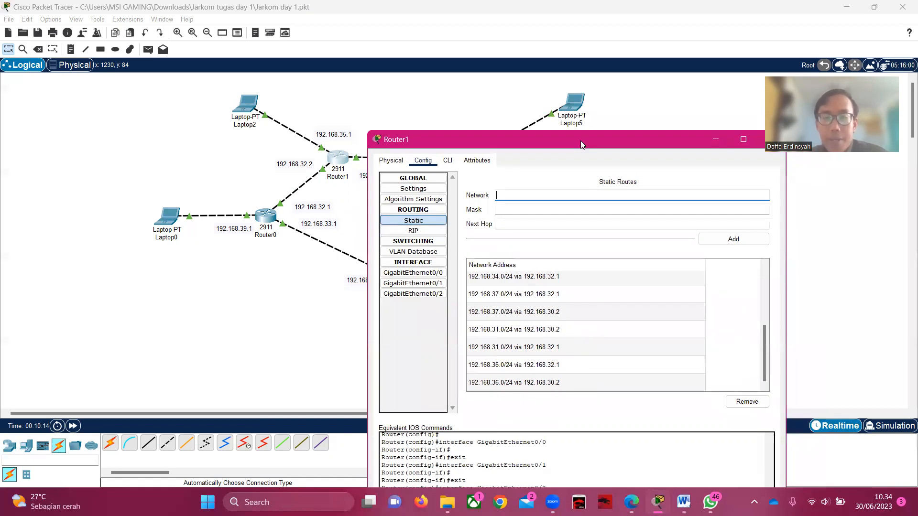
Enter network 192.168.39.0 with mask 255.255.255.0 for a new static route on Router1
click(529, 194)
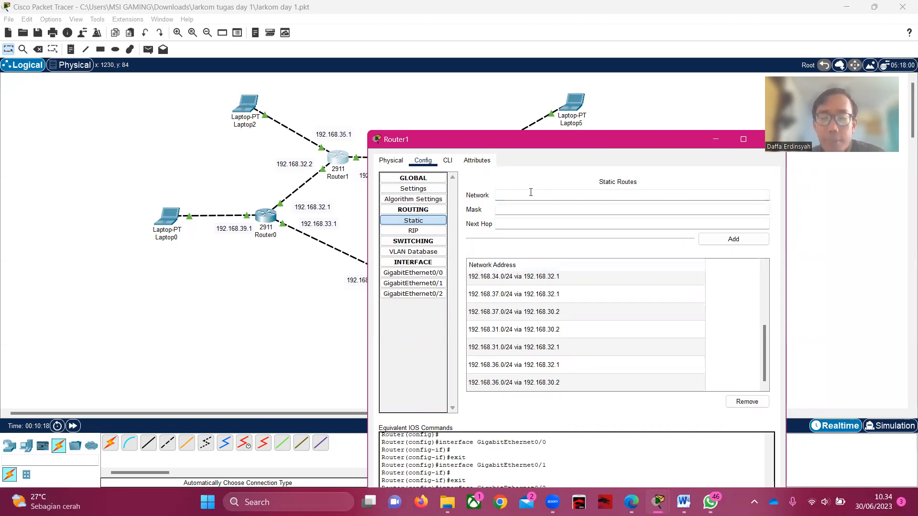
click(525, 140)
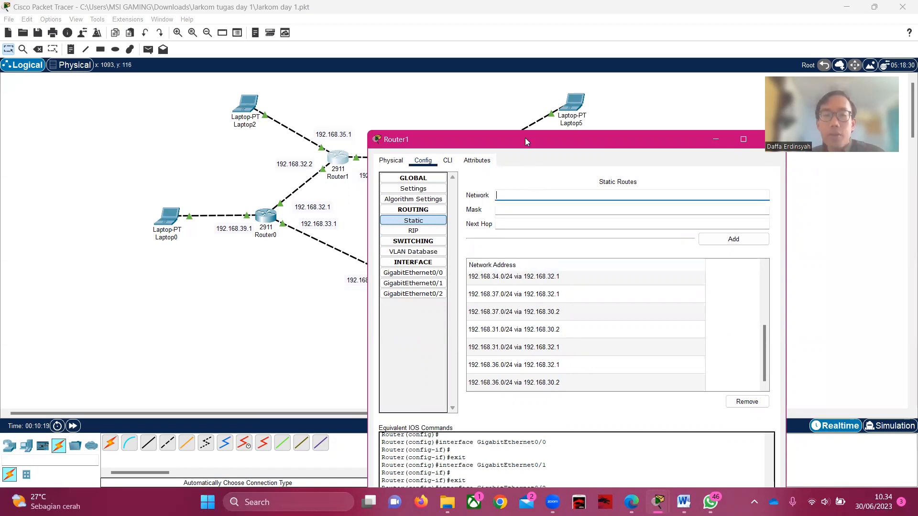
drag(525, 138, 532, 77)
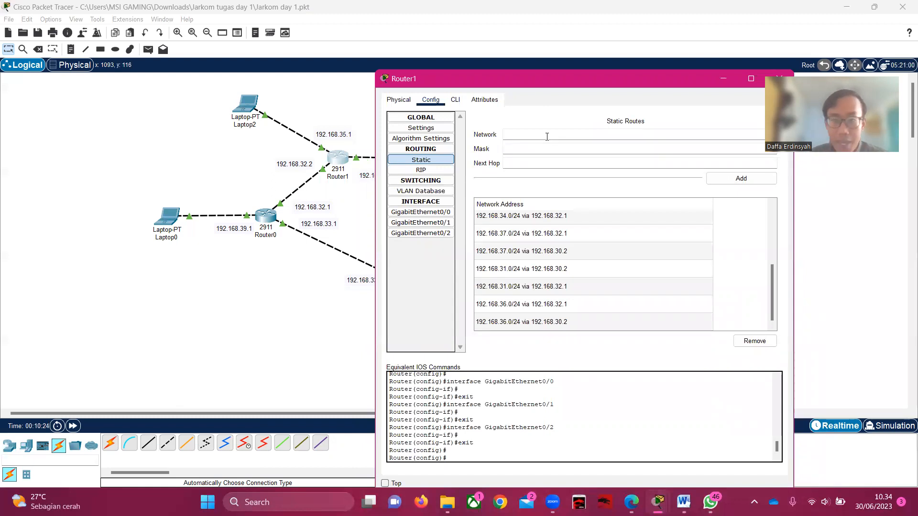
text(192.168.39.0)
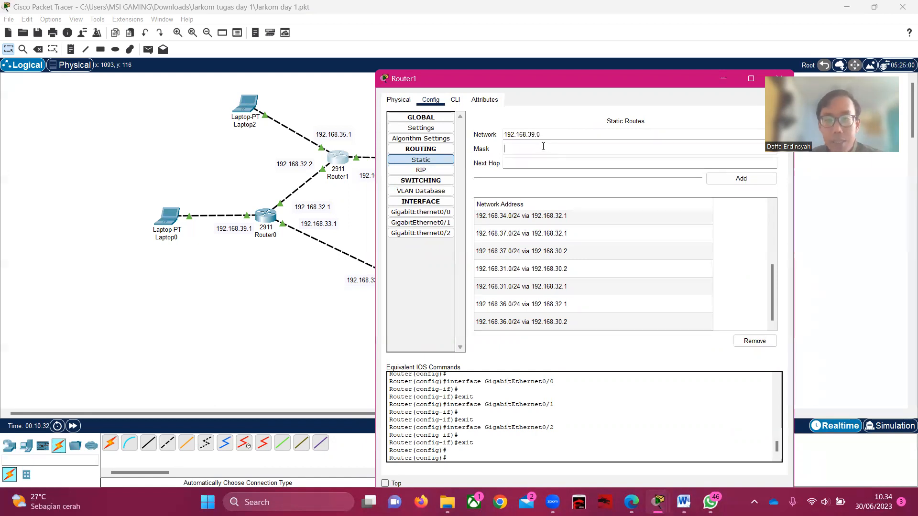
text(2)
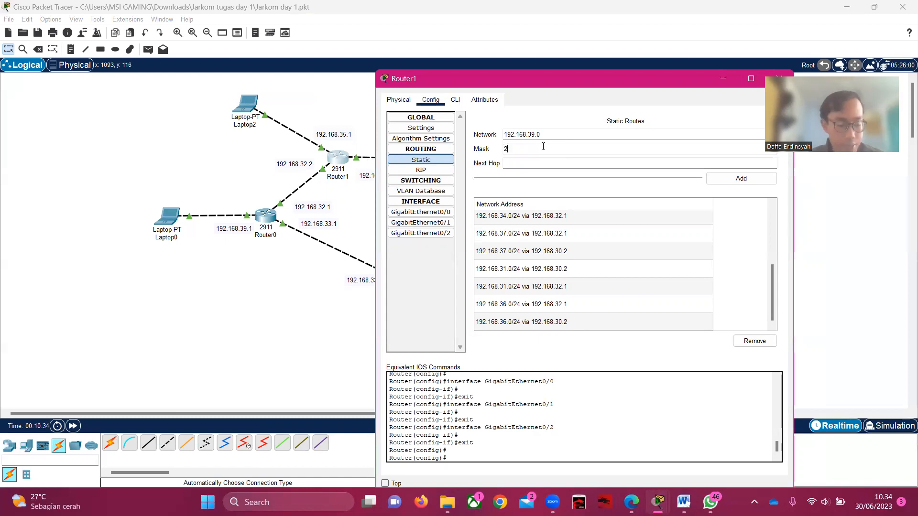
text(55.255.)
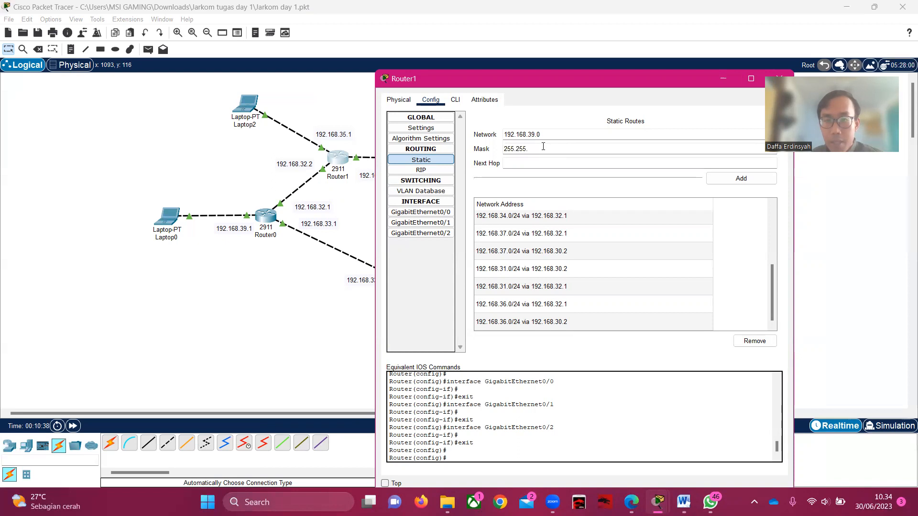
text(2)
text(55.0)
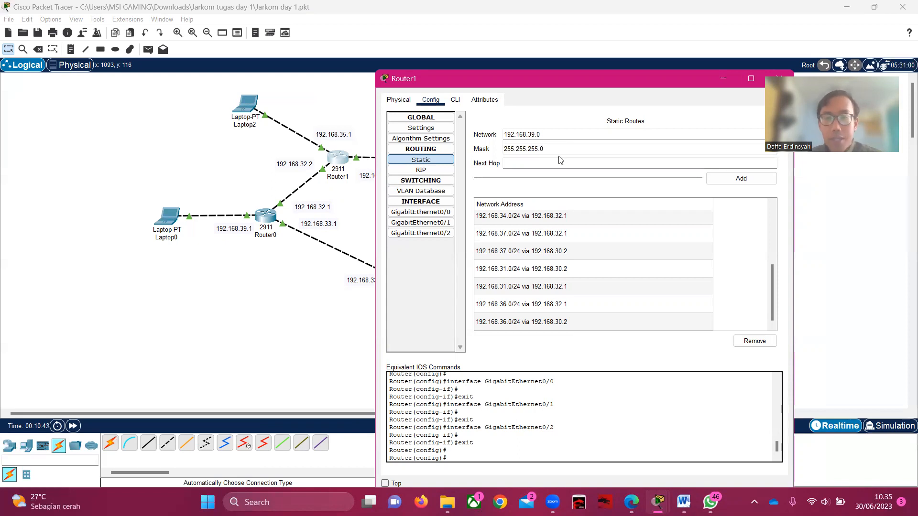
Set the route's next hop to 192.168.32.1, add it to Router1's static routes, and show the end of the list
click(555, 165)
key(Tab)
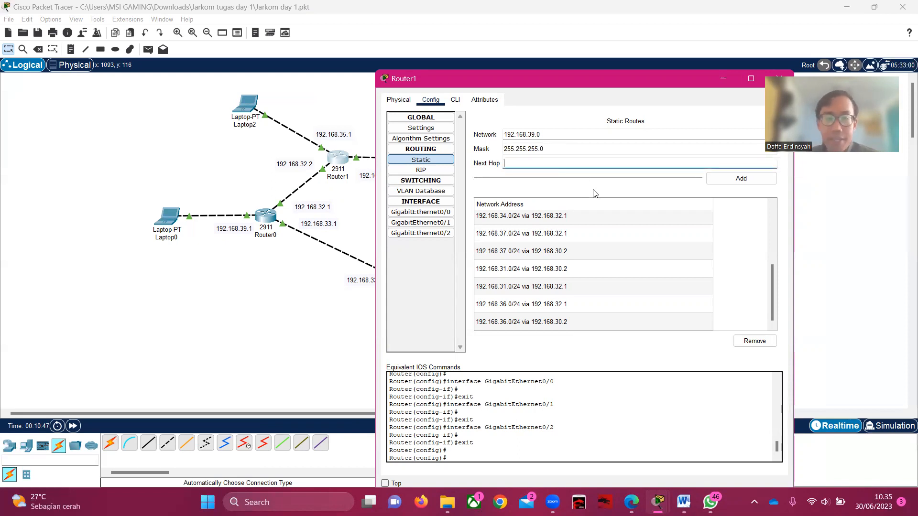
drag(558, 84, 620, 95)
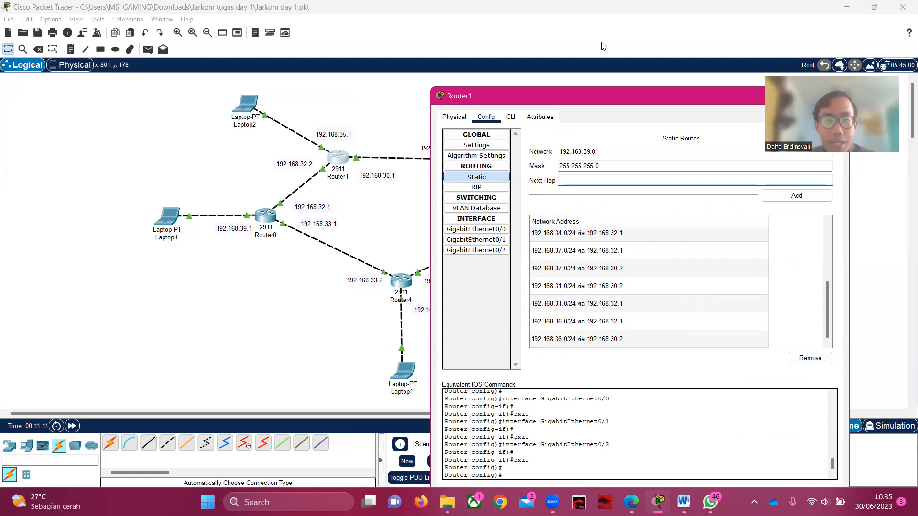
drag(609, 106, 632, 126)
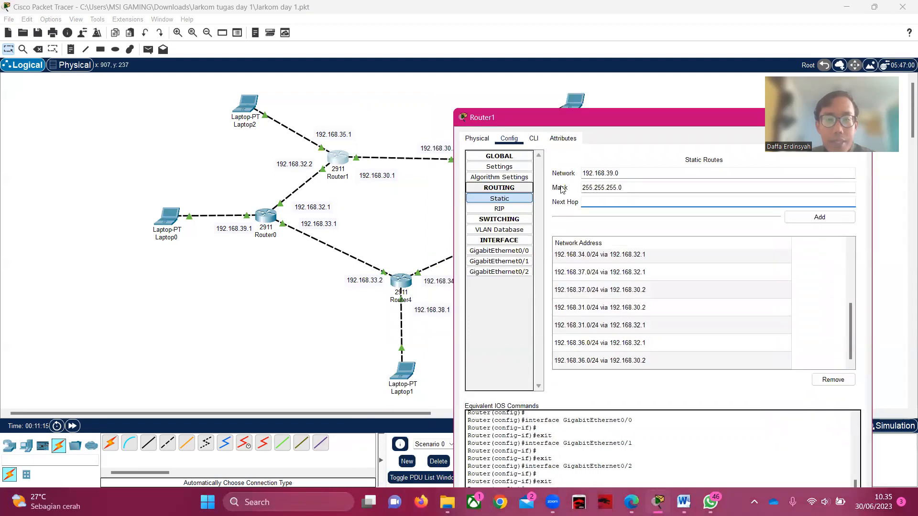
text(192.168)
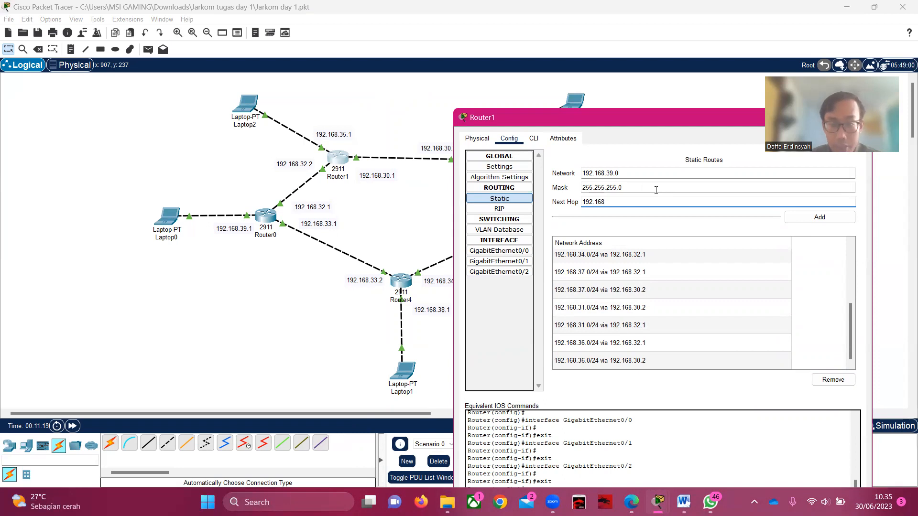
text(32.1)
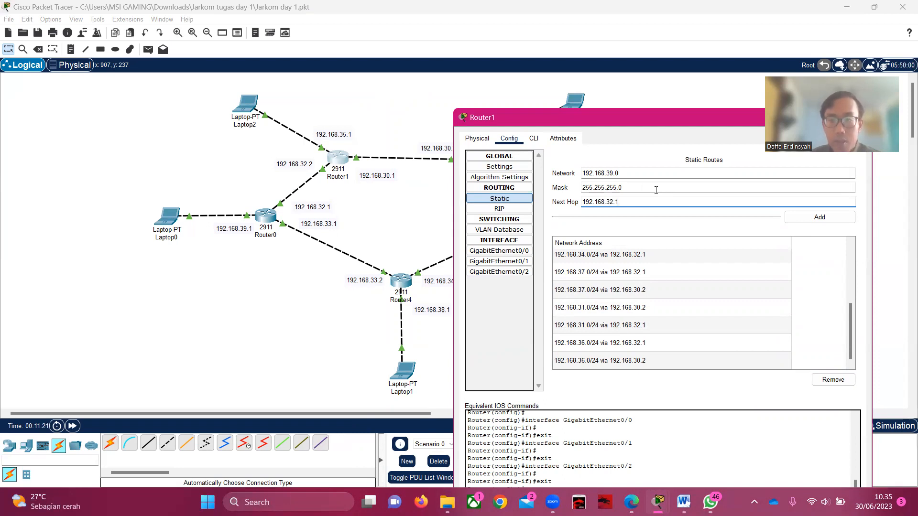
click(803, 220)
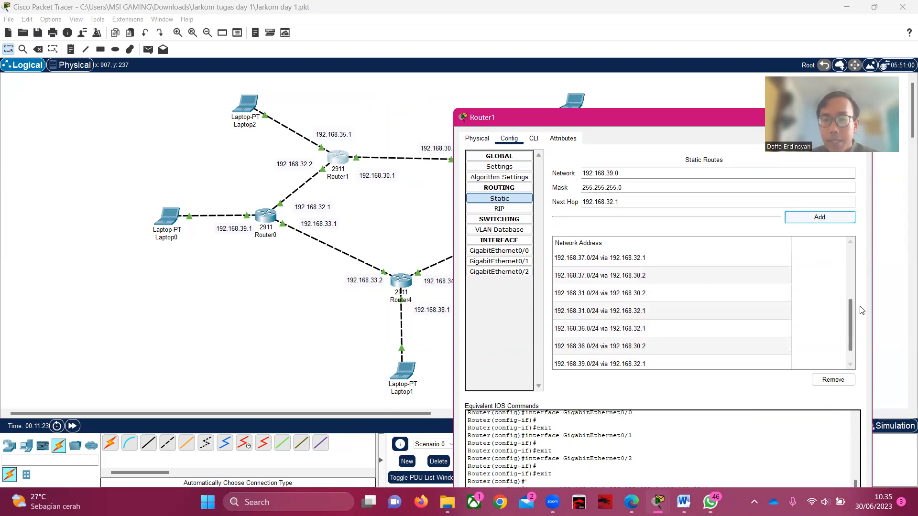
drag(850, 315, 849, 328)
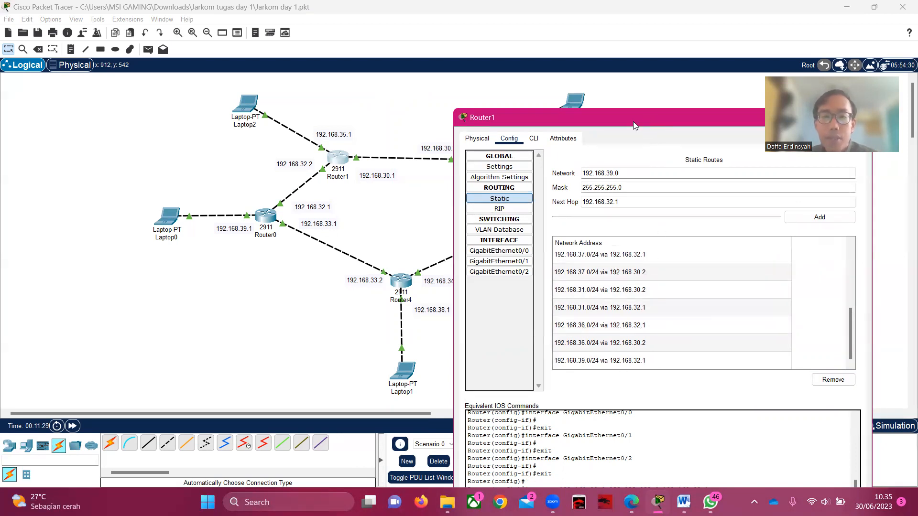
Add a second static route to 192.168.39.0 with next hop 192.168.30.2 and close Router1's configuration window
drag(633, 125, 506, 210)
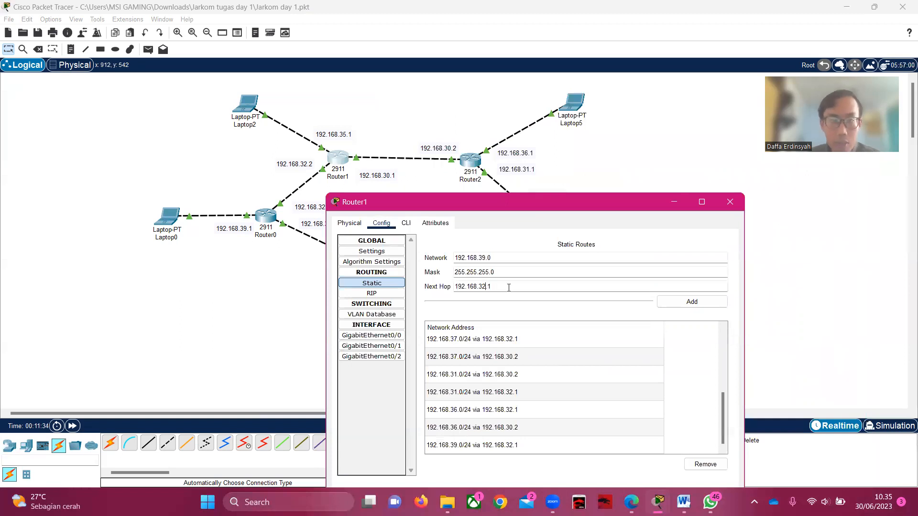
click(486, 287)
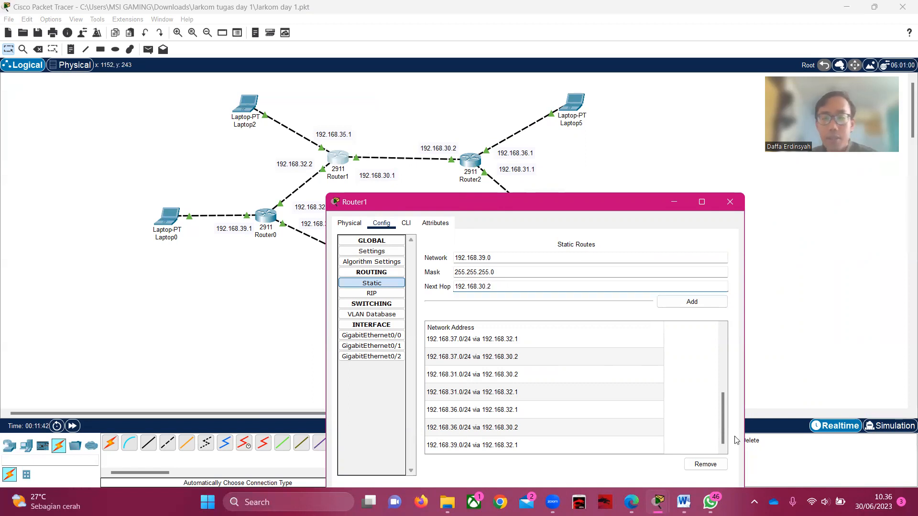
click(692, 302)
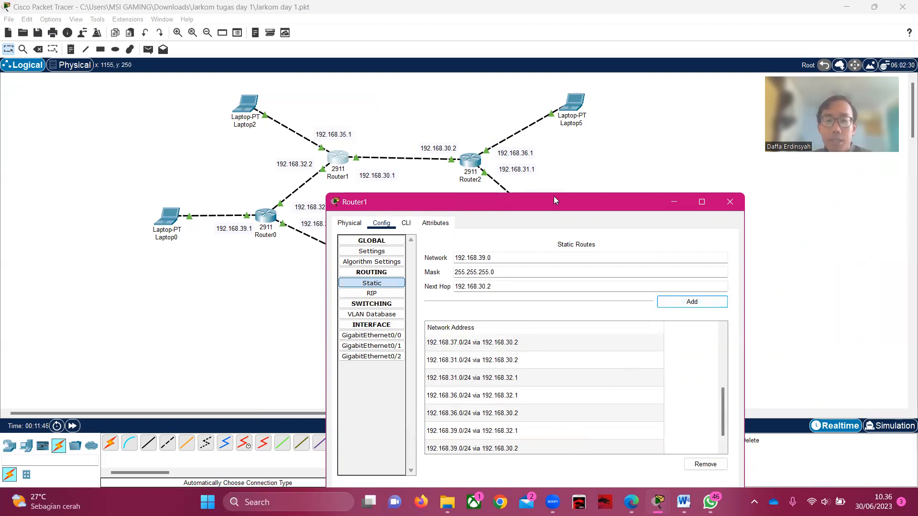
drag(554, 200, 540, 106)
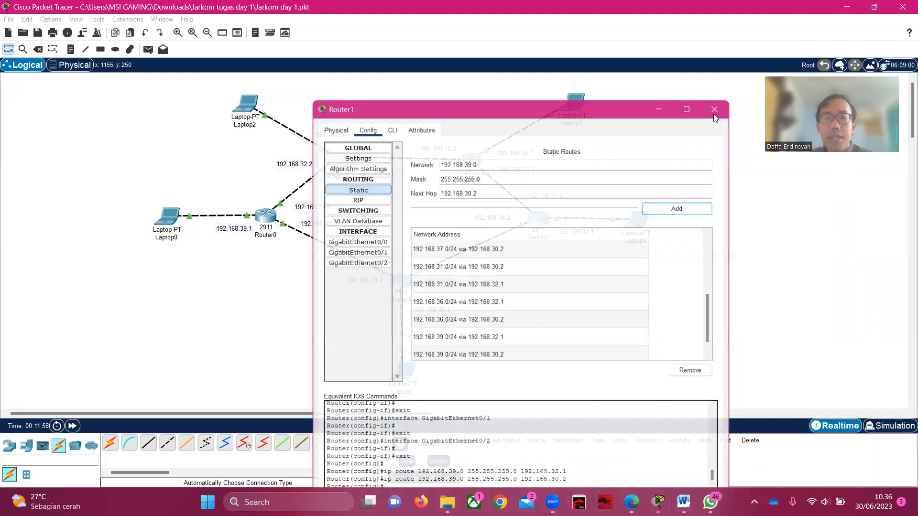
click(716, 109)
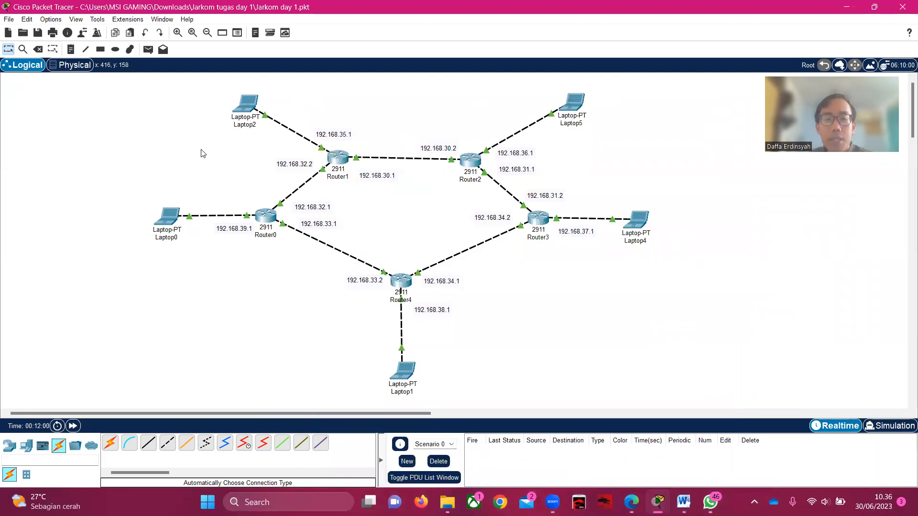
Examine Laptop2's static IPv4 address, subnet mask and default gateway alongside the topology, and close its window
click(245, 103)
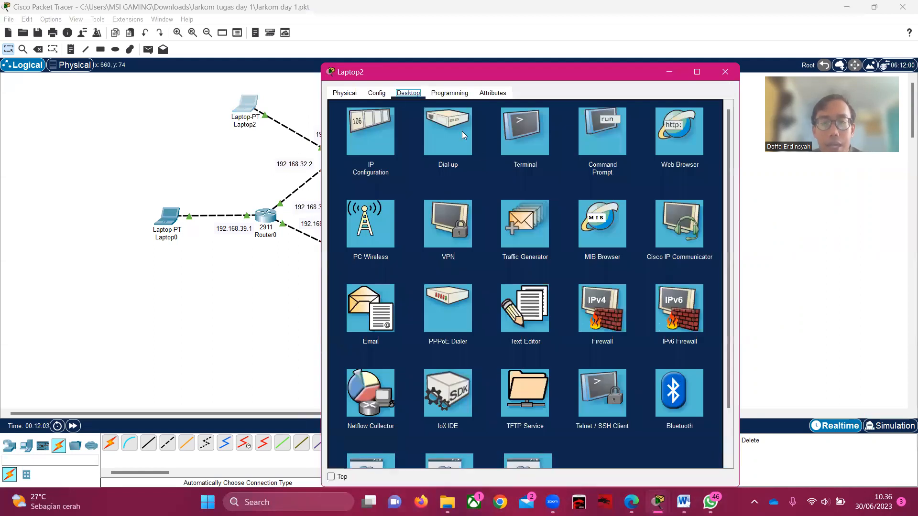
click(377, 133)
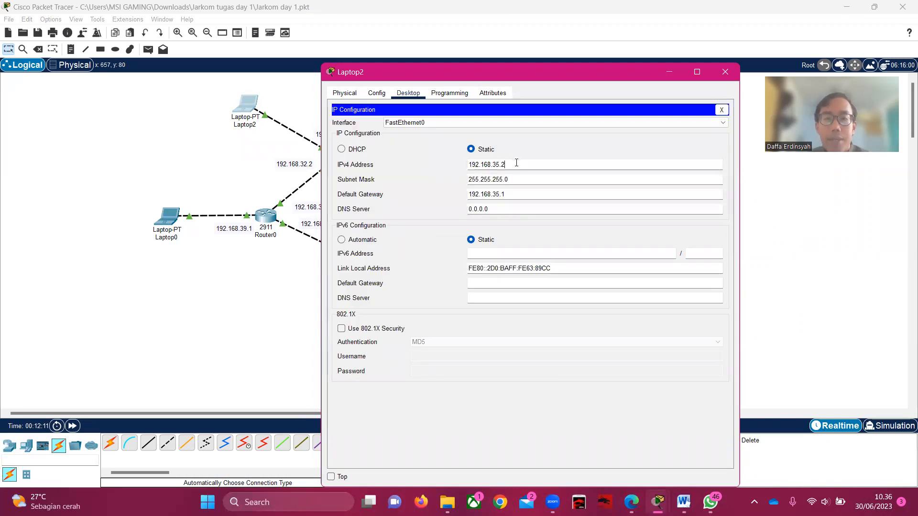
drag(522, 81, 552, 92)
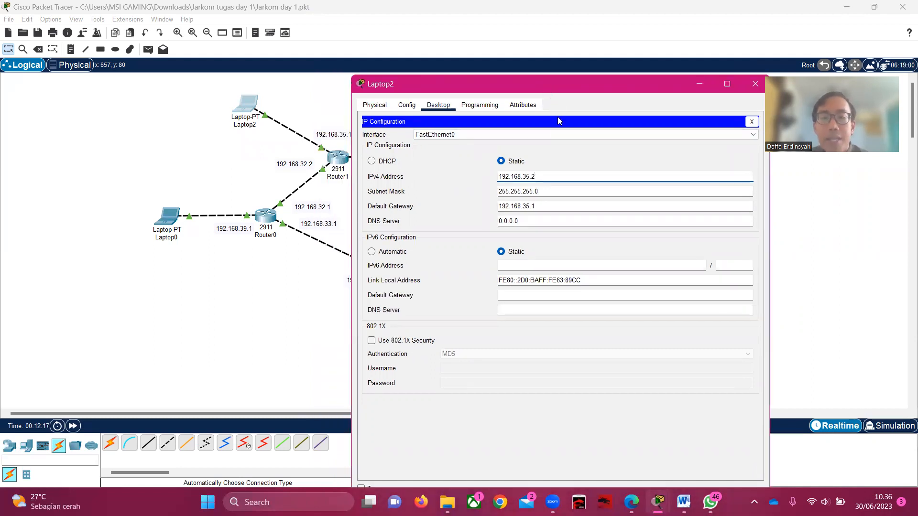
click(571, 172)
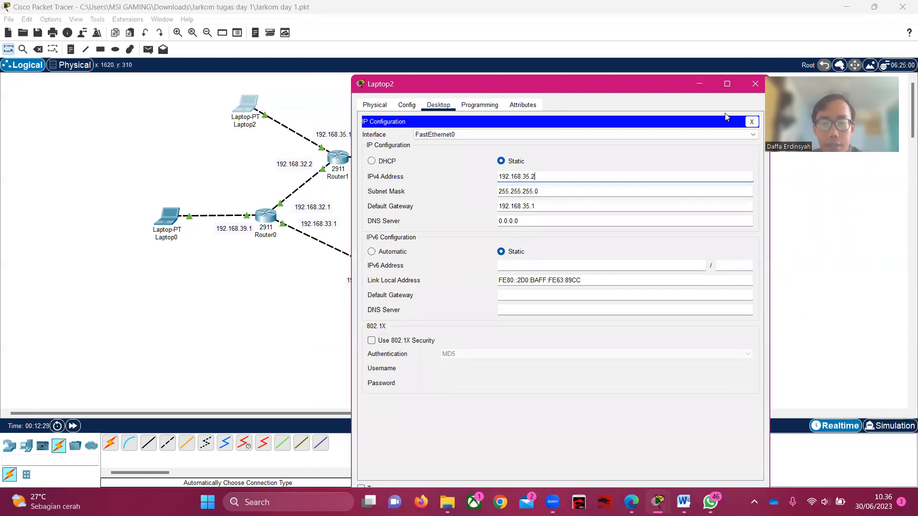
drag(651, 91, 677, 91)
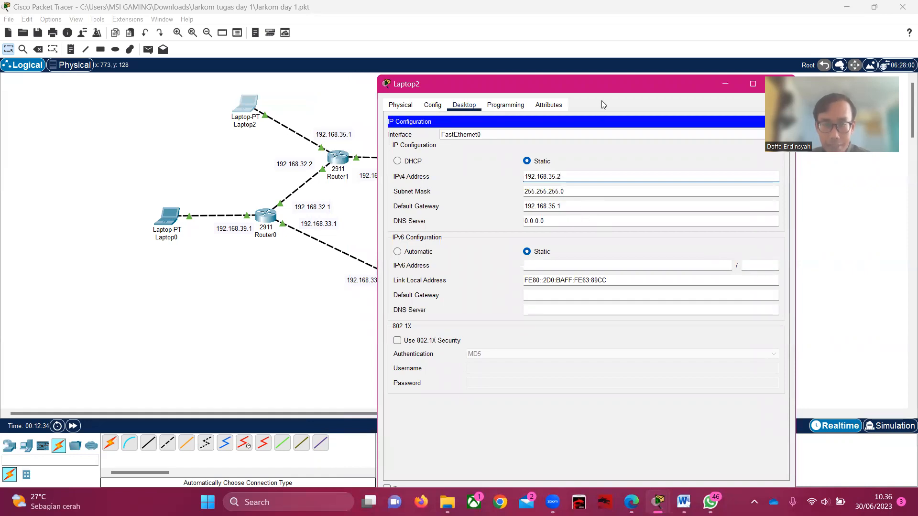
drag(597, 90, 525, 92)
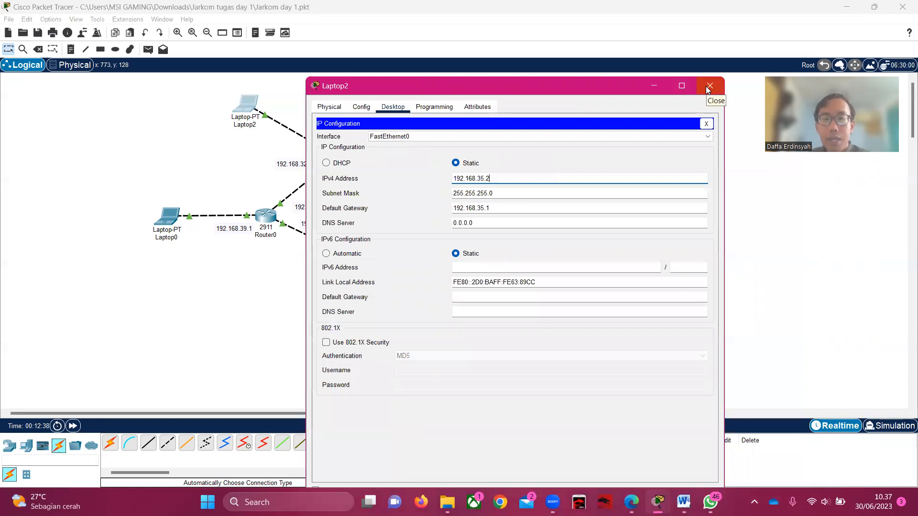
click(708, 86)
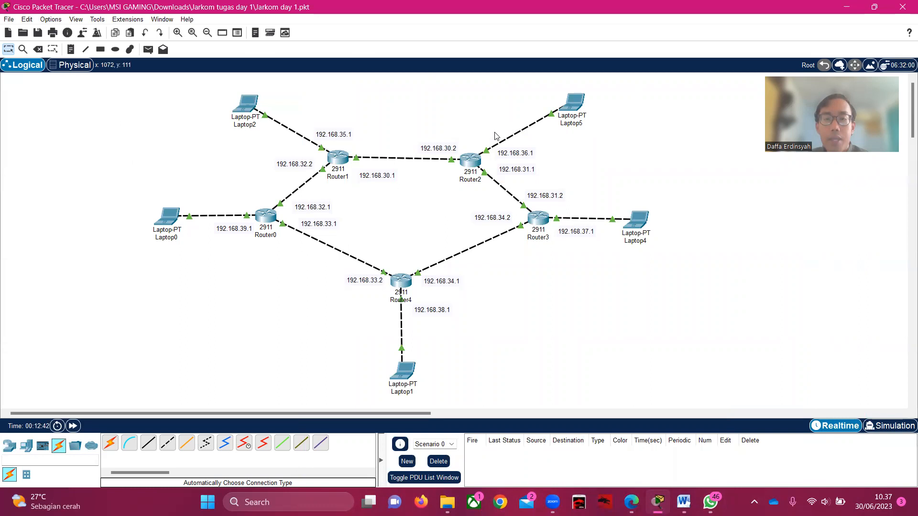
Review Router2's list of static routes through to its end and close the router's configuration window
click(473, 160)
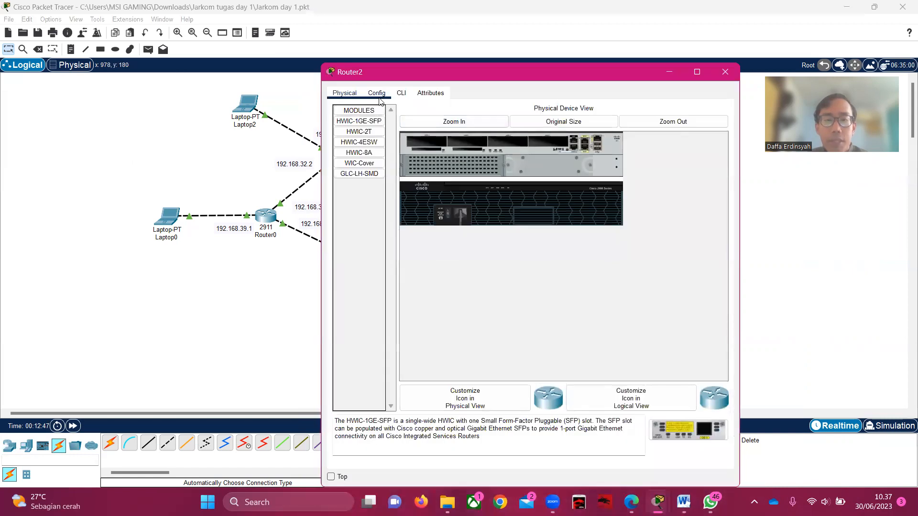
click(377, 93)
click(367, 153)
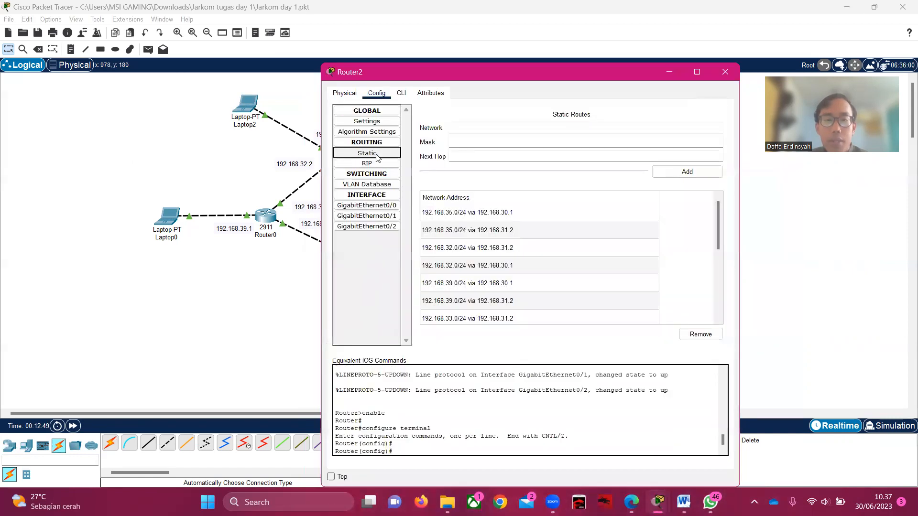
scroll(555, 226, down, 3)
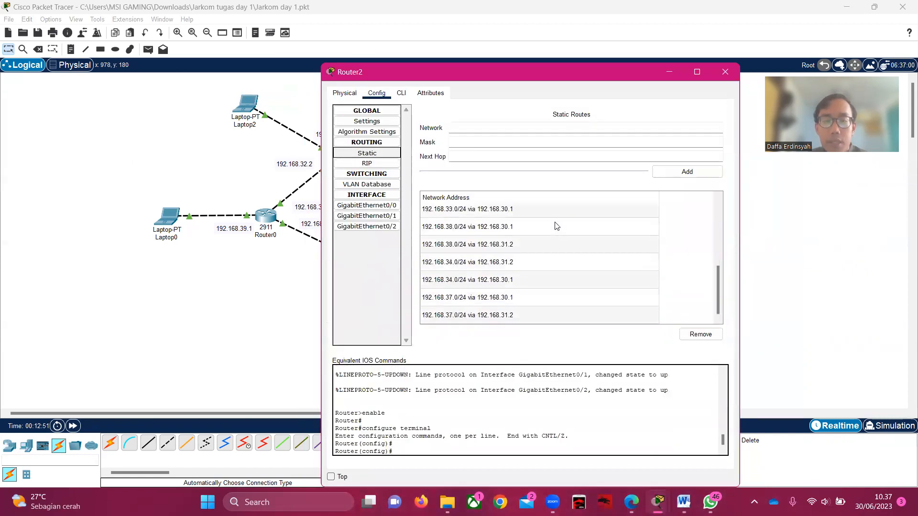
click(724, 72)
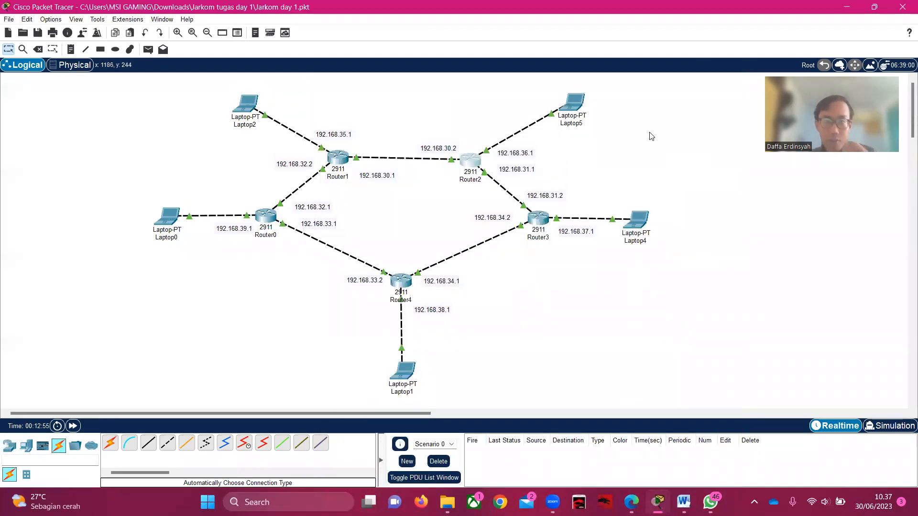
Examine Laptop5's IP configuration against the address labels in the topology, and close its window
click(570, 113)
click(377, 125)
click(408, 125)
click(375, 184)
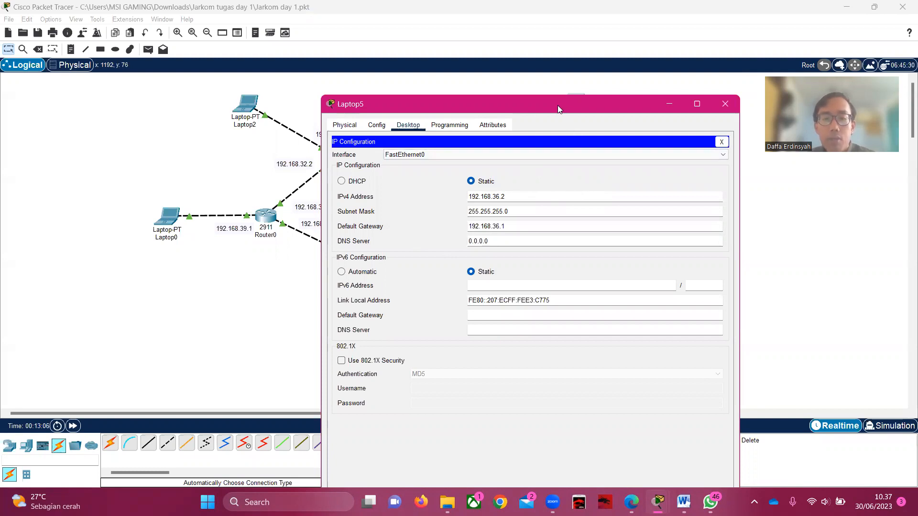
drag(557, 105, 292, 142)
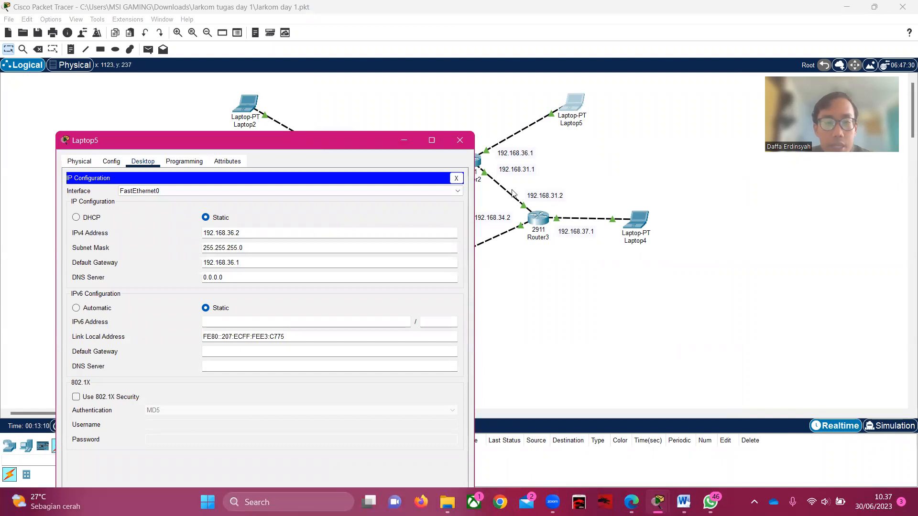
click(459, 140)
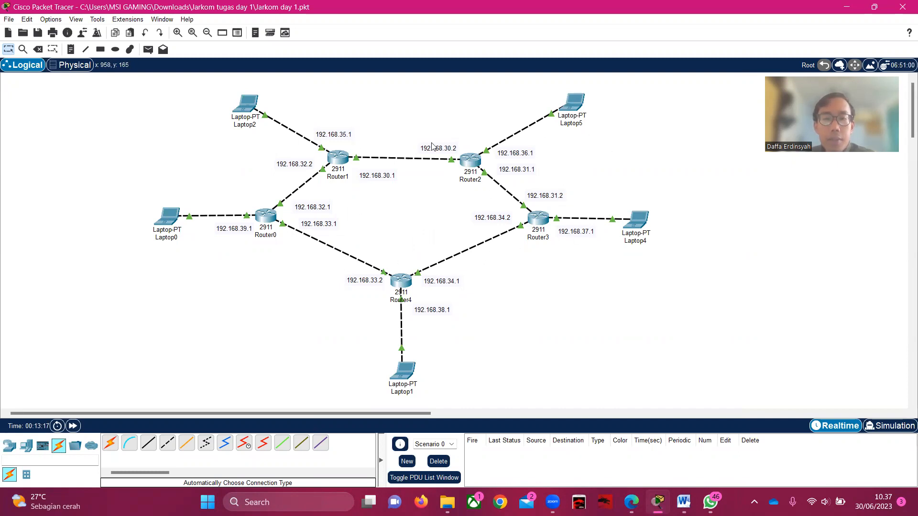
Review the IP settings of Router0's GigabitEthernet0/0 interface alongside the topology, and close the router's window
click(265, 216)
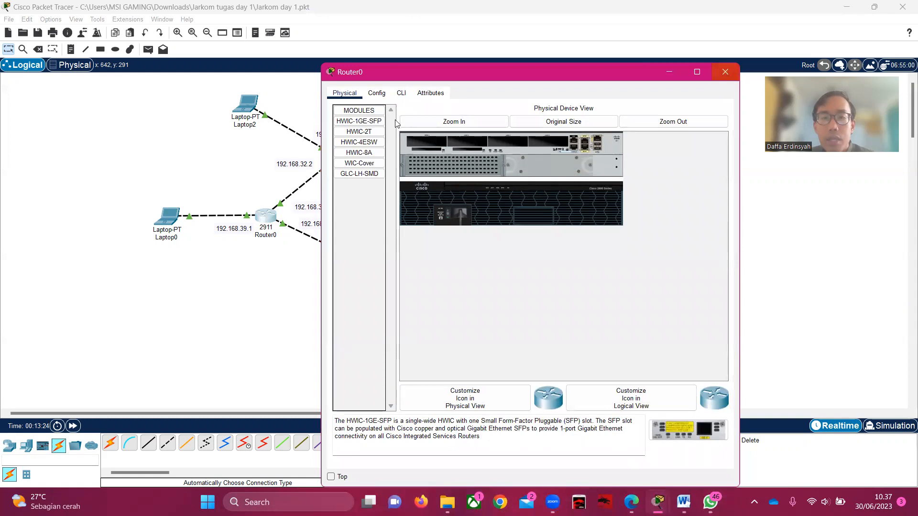
click(382, 95)
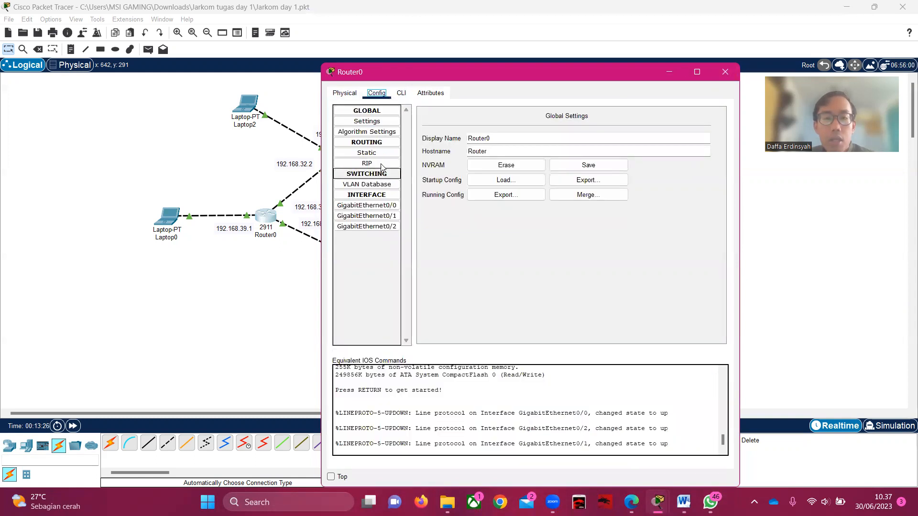
click(385, 205)
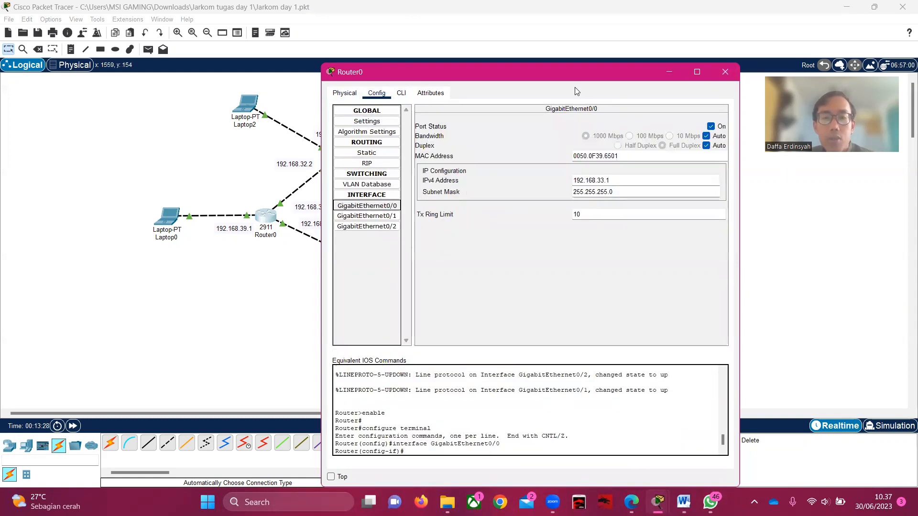
drag(569, 78, 624, 93)
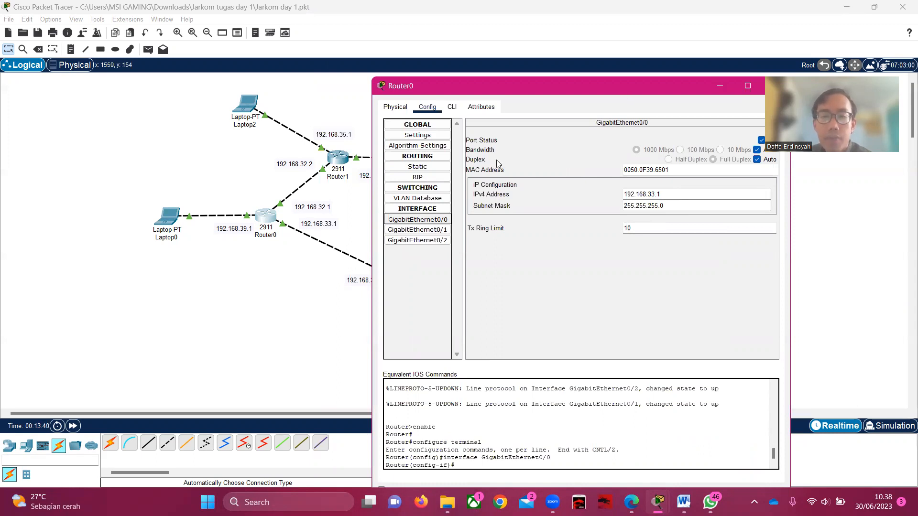
drag(693, 86, 635, 89)
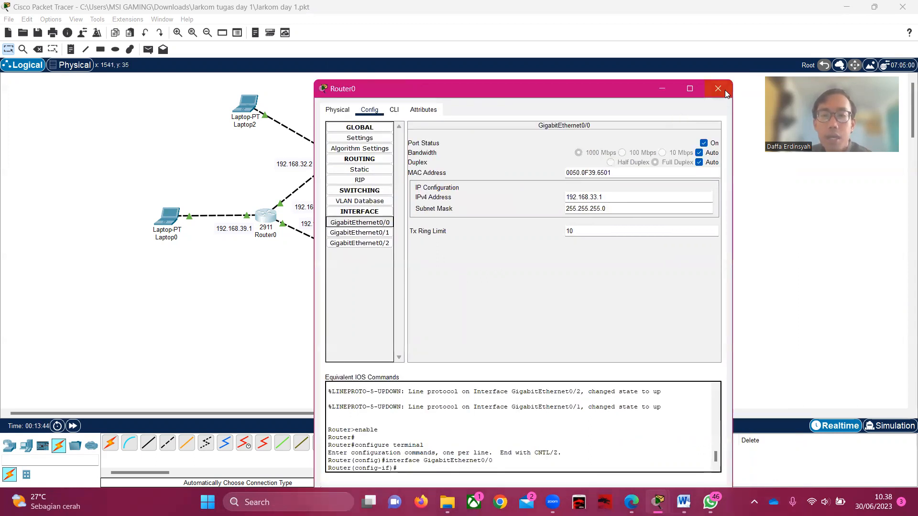
click(718, 89)
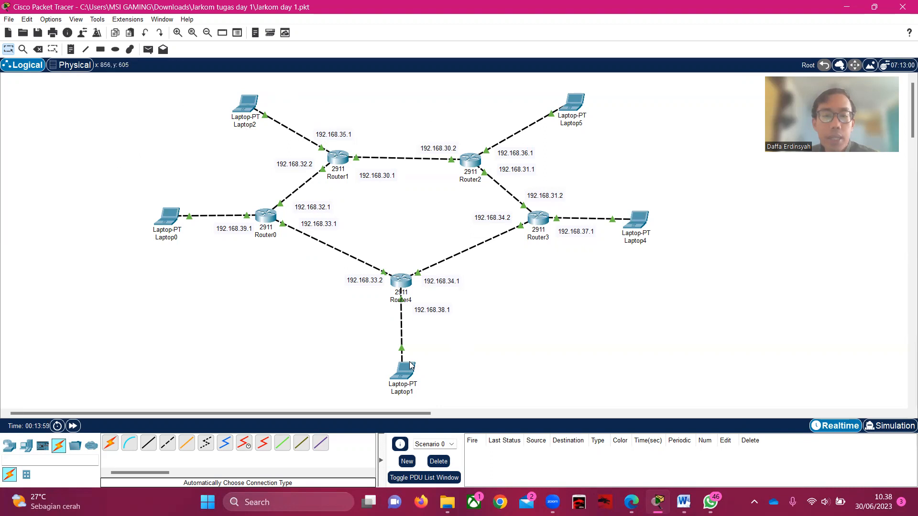
Open the Command Prompt on Laptop4 and ping 192.168.39.2 to test the connection to Laptop0
click(637, 220)
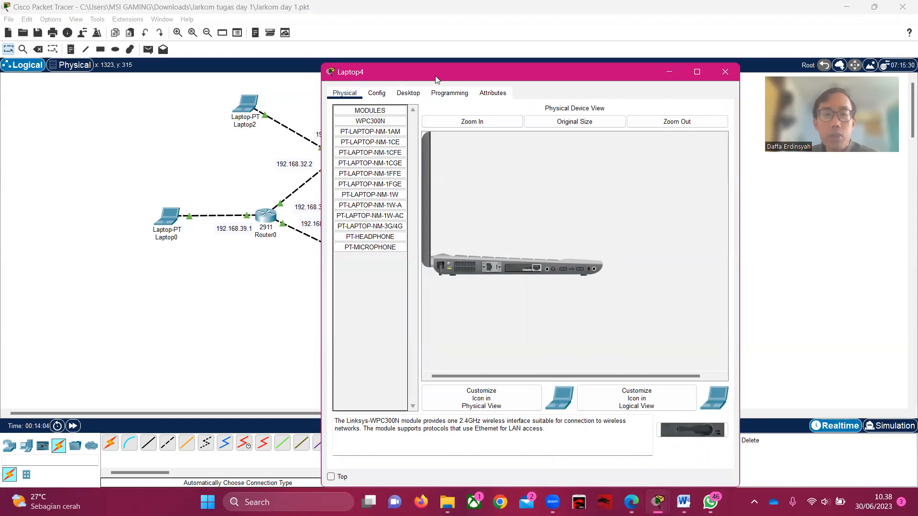
drag(435, 79, 488, 111)
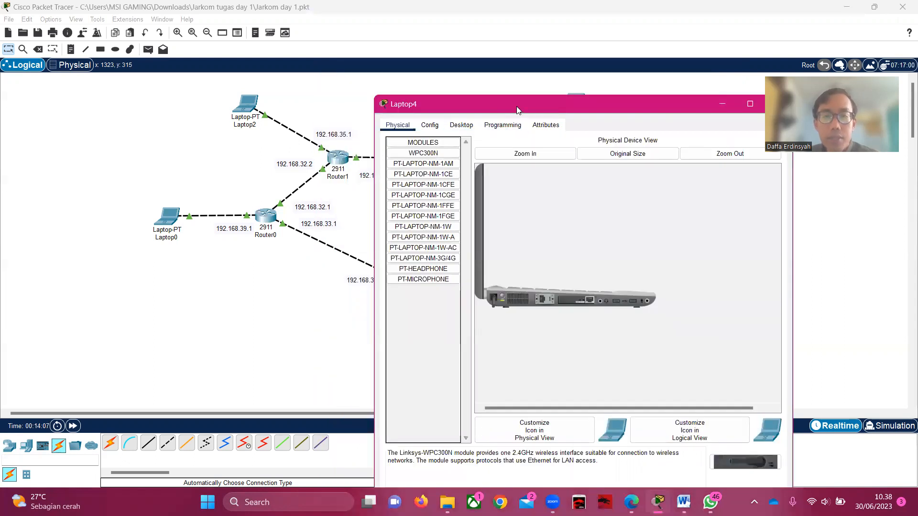
click(474, 126)
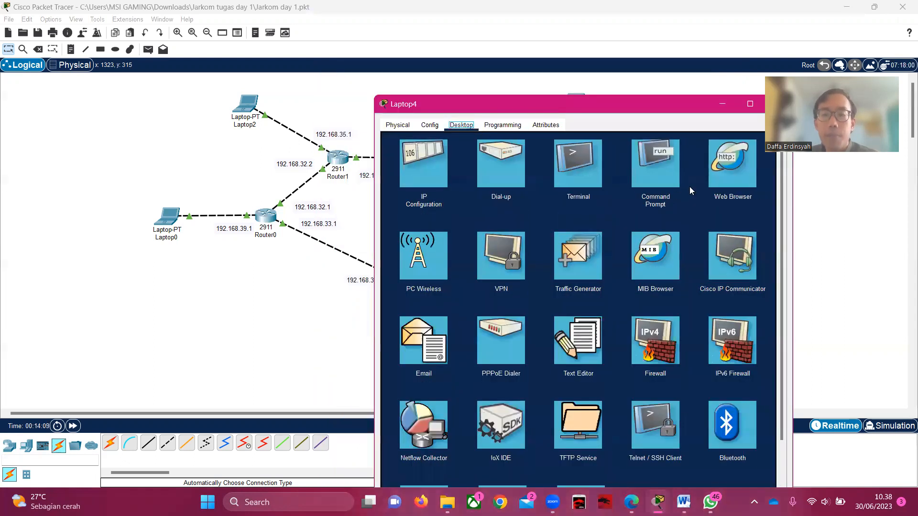
click(664, 167)
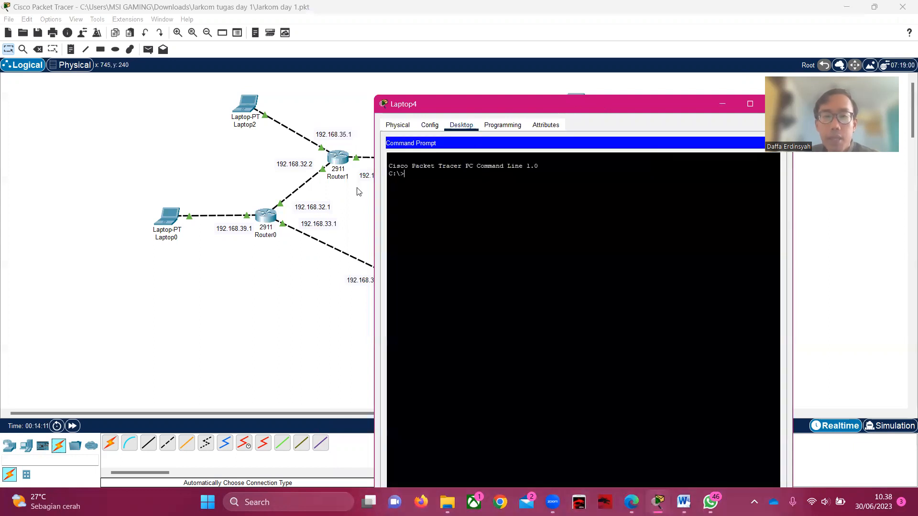
text(ping 192)
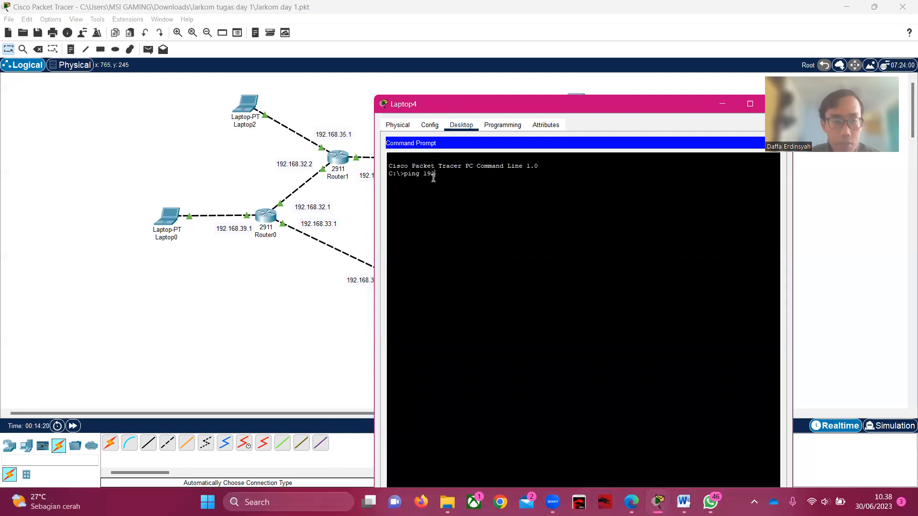
key(BackSpace)
key(BackSpace)
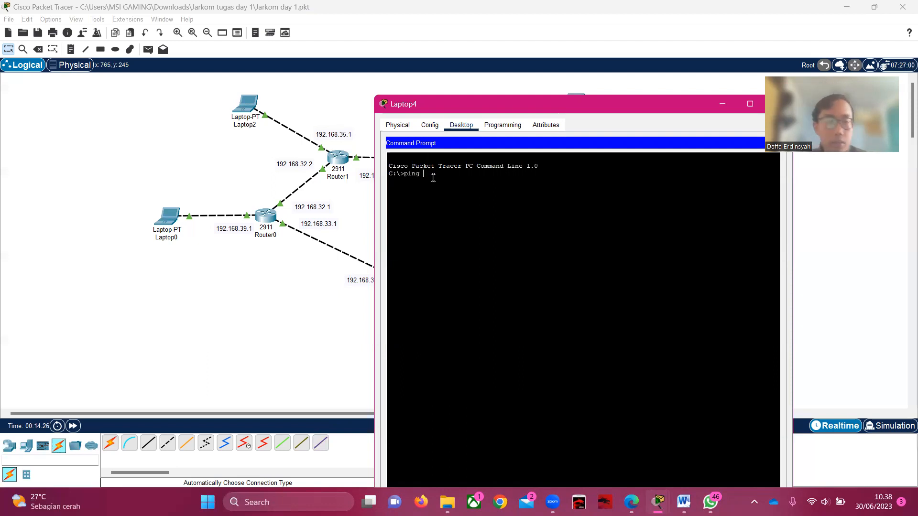
text(92.168.39.)
text(2)
key(Return)
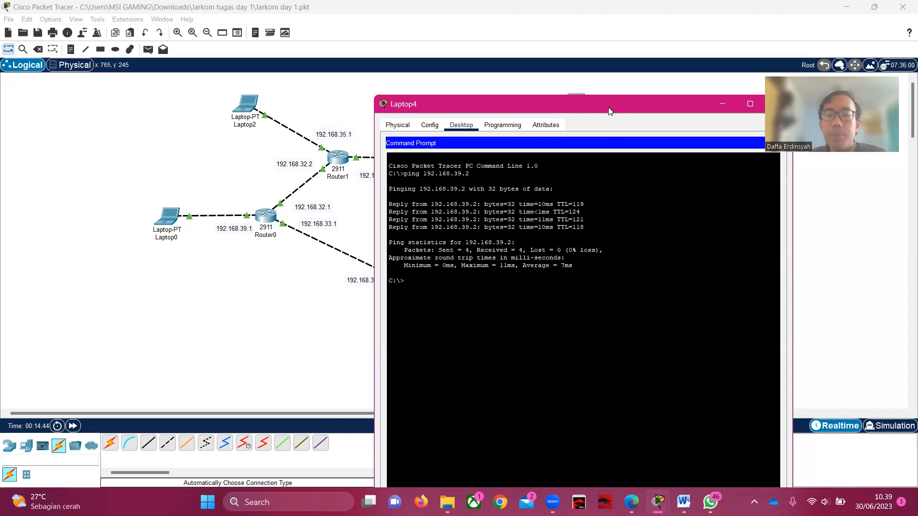
Ping 192.168.35.2 from Laptop4's Command Prompt to test the connection to Laptop2
drag(609, 111, 575, 113)
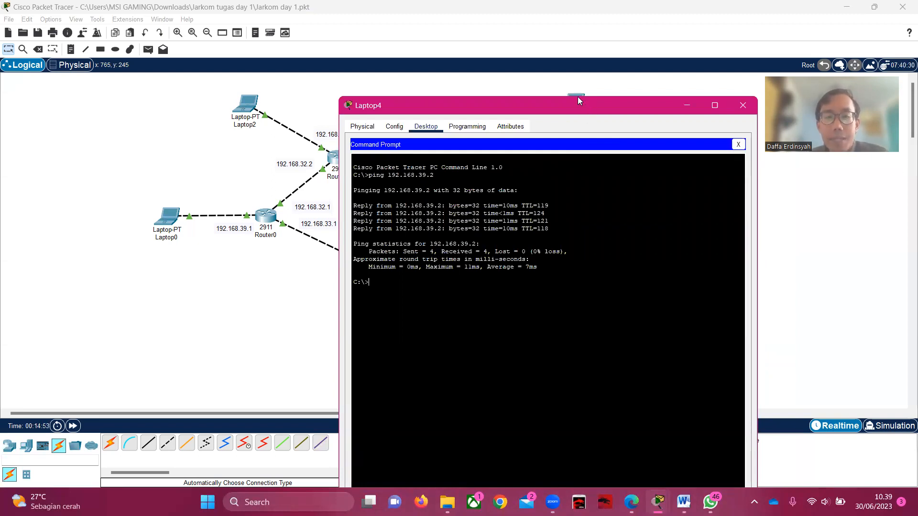
drag(578, 96, 583, 98)
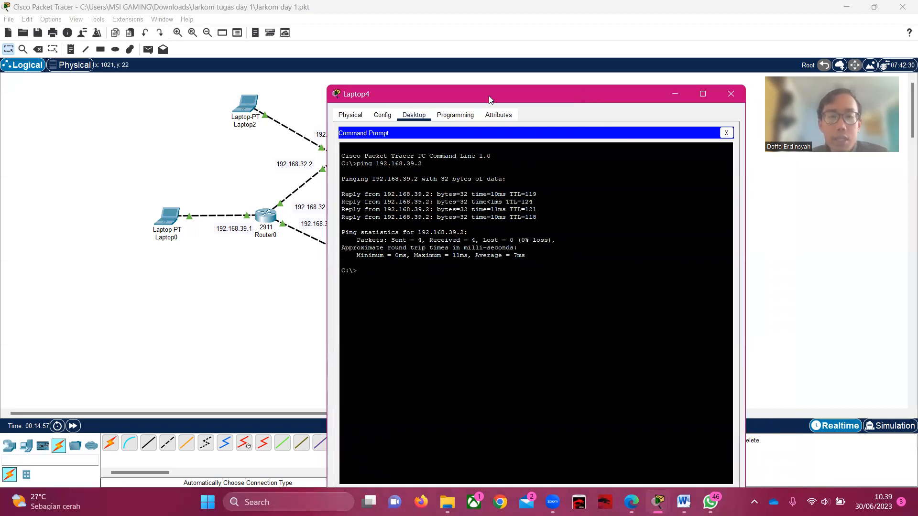
drag(489, 100, 536, 97)
text(ping)
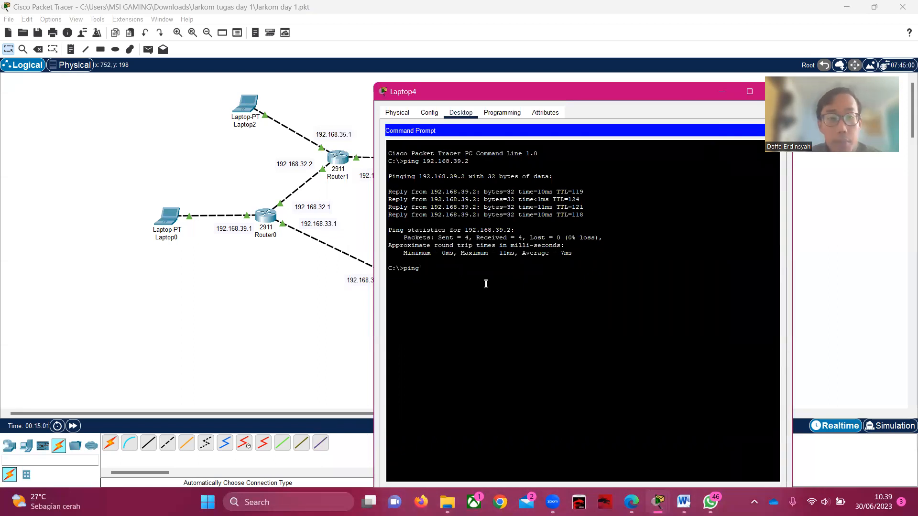
text( 192.168.)
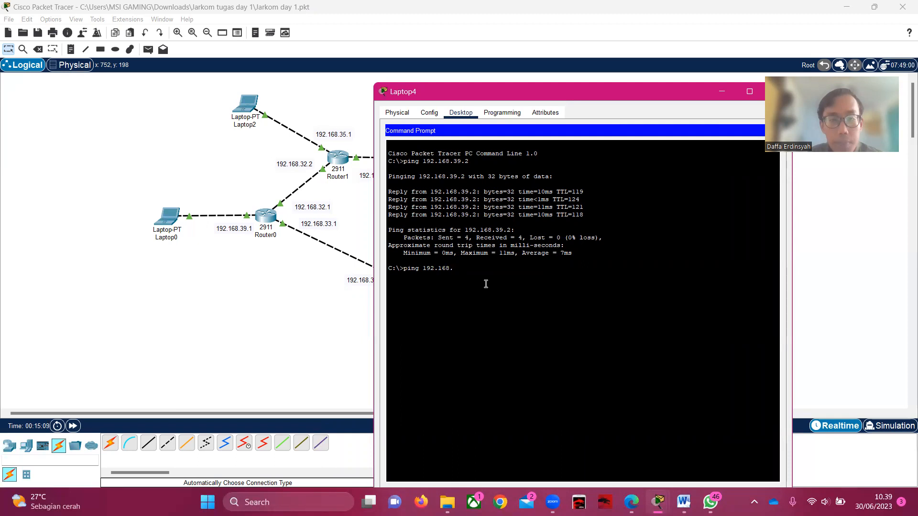
text(35.2)
key(Return)
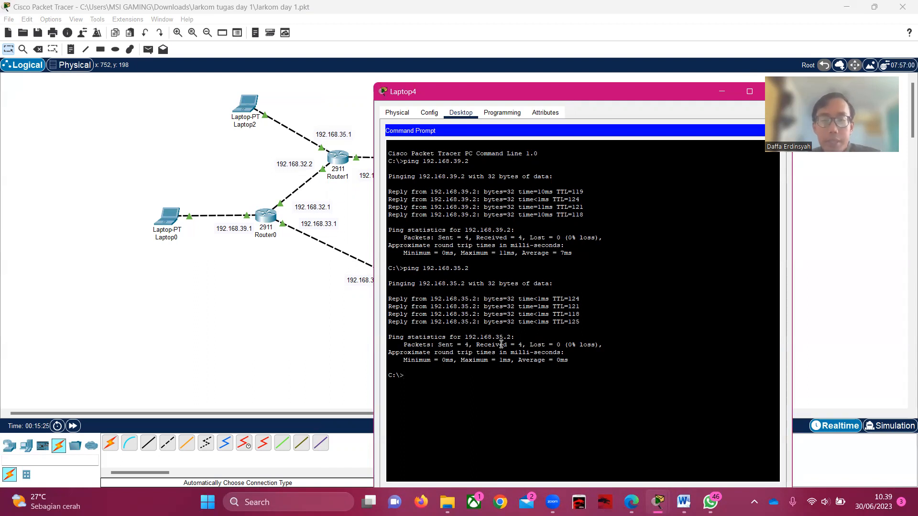
Ping 192.168.36.2 from Laptop4's Command Prompt to test the connection to Laptop5
key(Up)
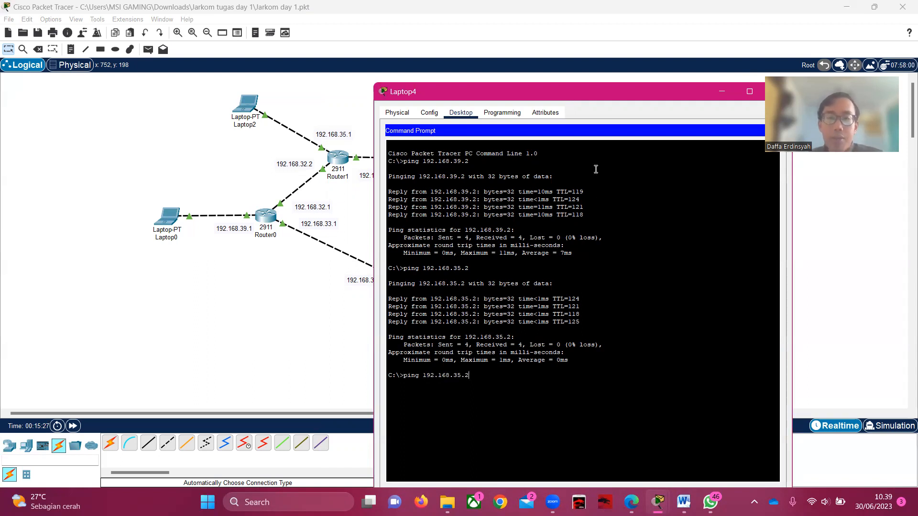
drag(570, 100, 261, 112)
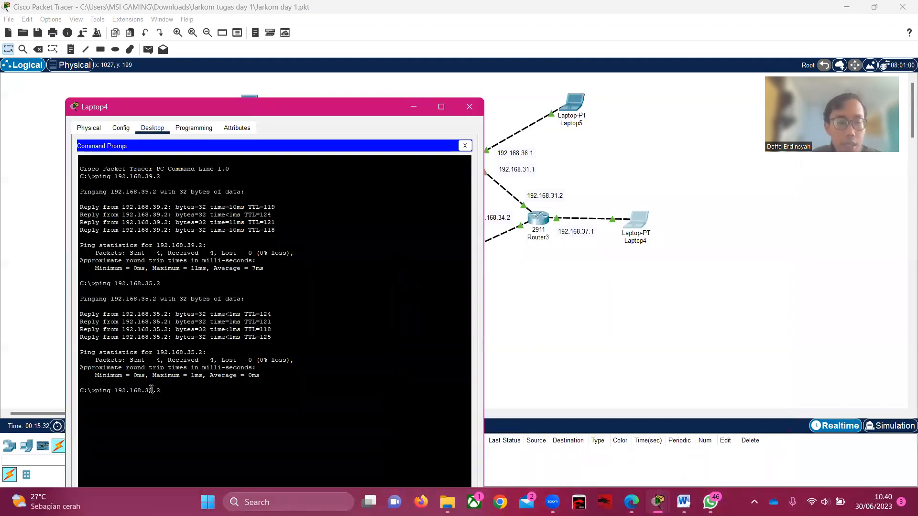
key(BackSpace)
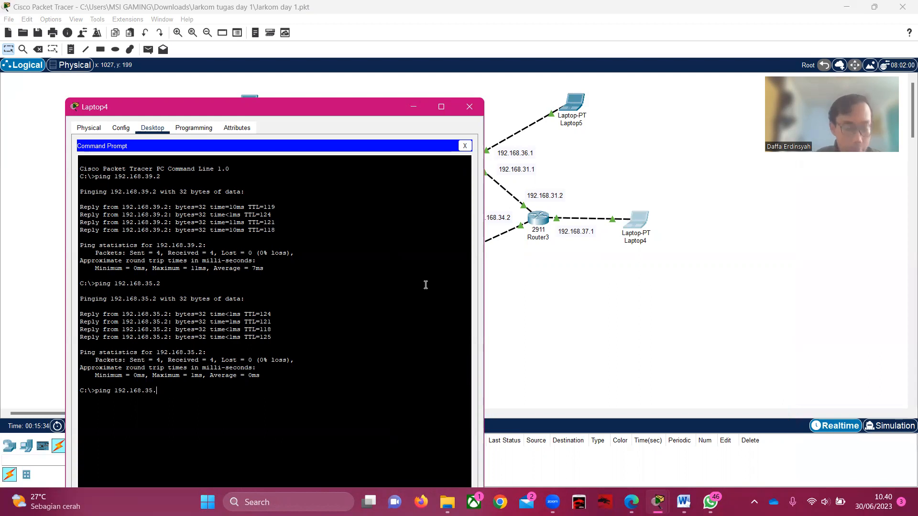
key(BackSpace)
key(BackSpace)
text(6.2)
key(Return)
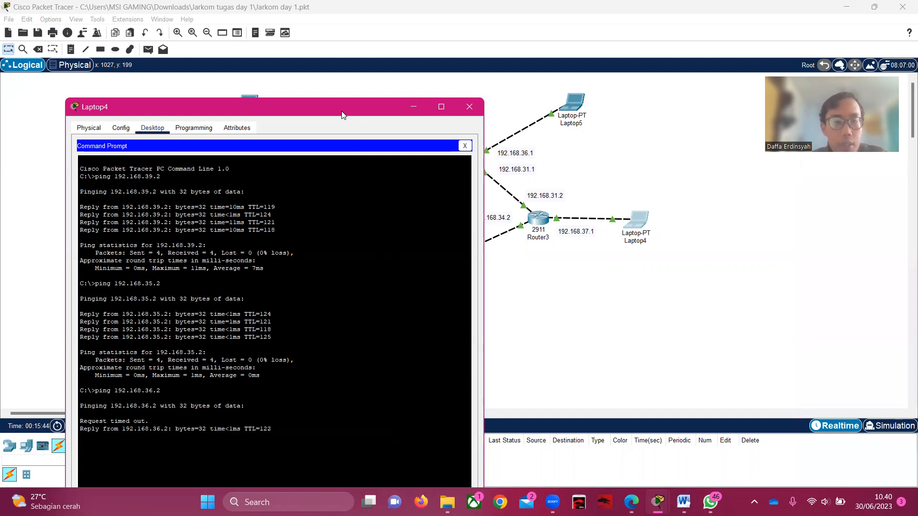
drag(346, 108, 353, 85)
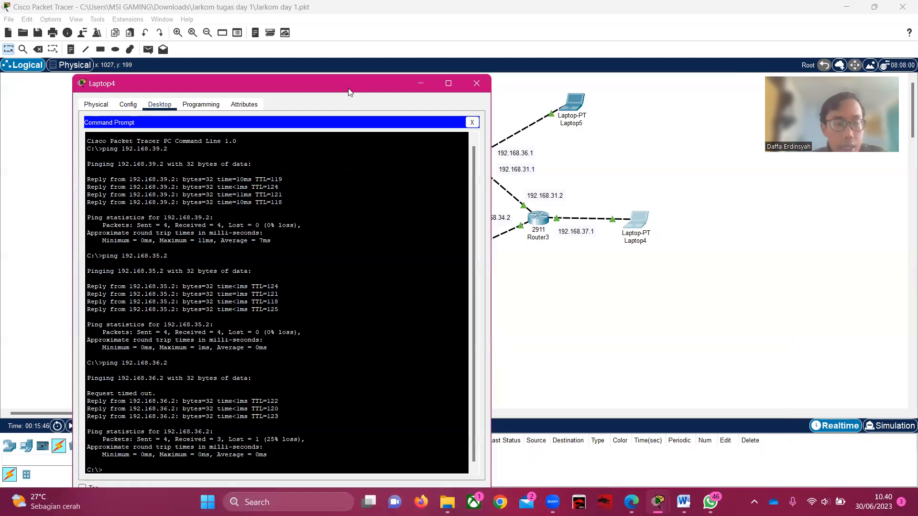
Repeat the ping to 192.168.36.2 from Laptop4 to recheck the connection to Laptop5
key(Up)
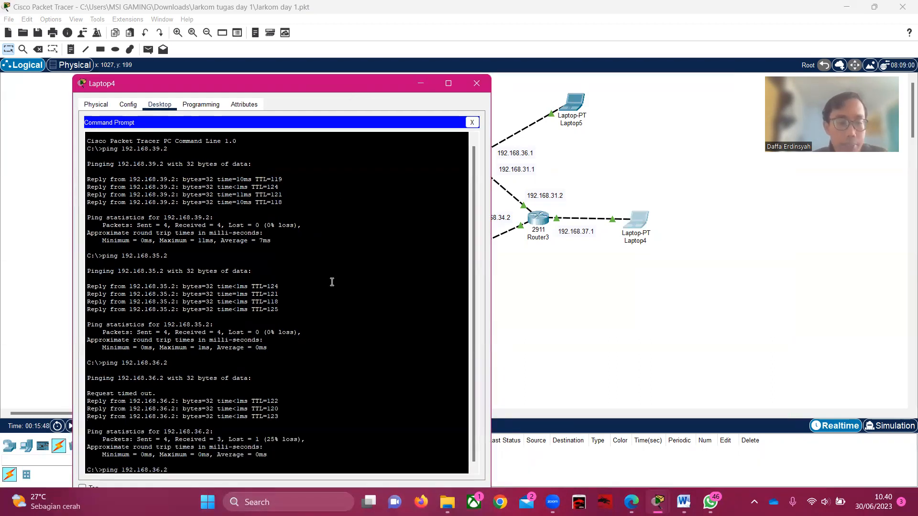
key(Return)
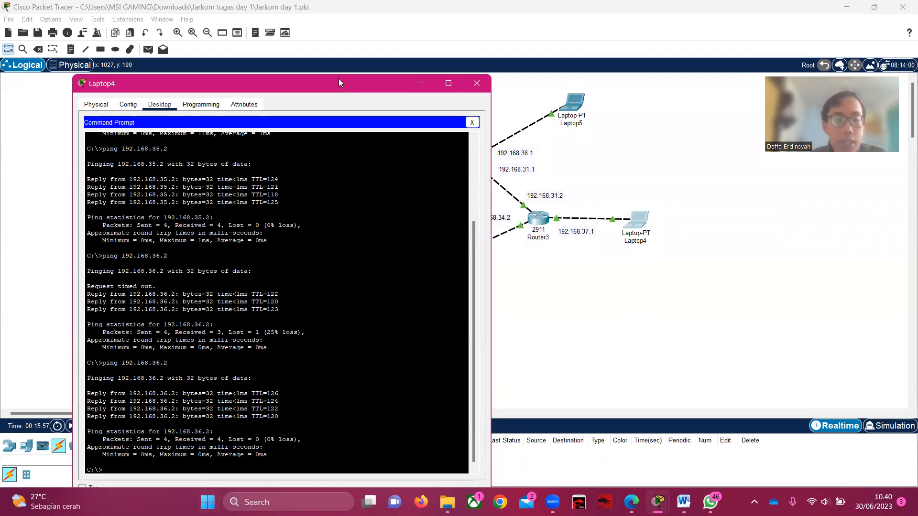
drag(339, 83, 341, 55)
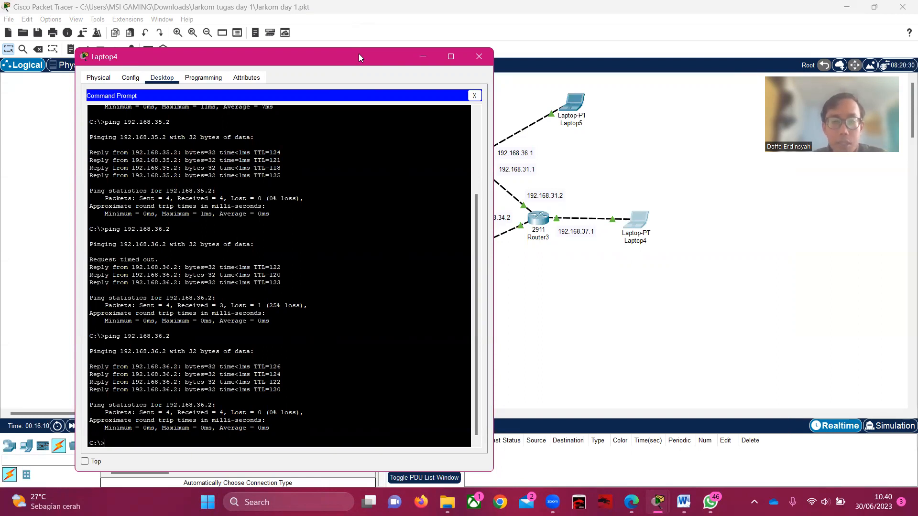
Ping 192.168.38.2 from Laptop4 to test the connection to Laptop1, and close the Laptop4 window
drag(358, 57, 720, 70)
key(Up)
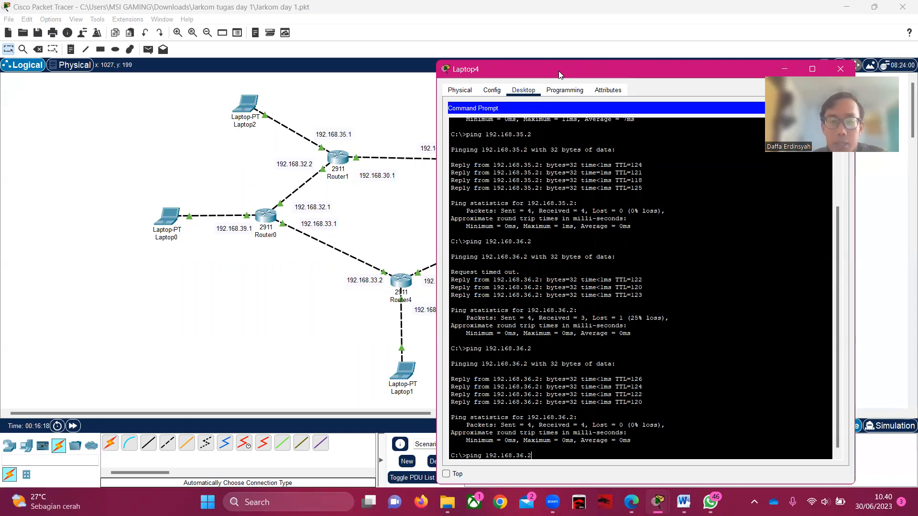
drag(561, 74, 582, 52)
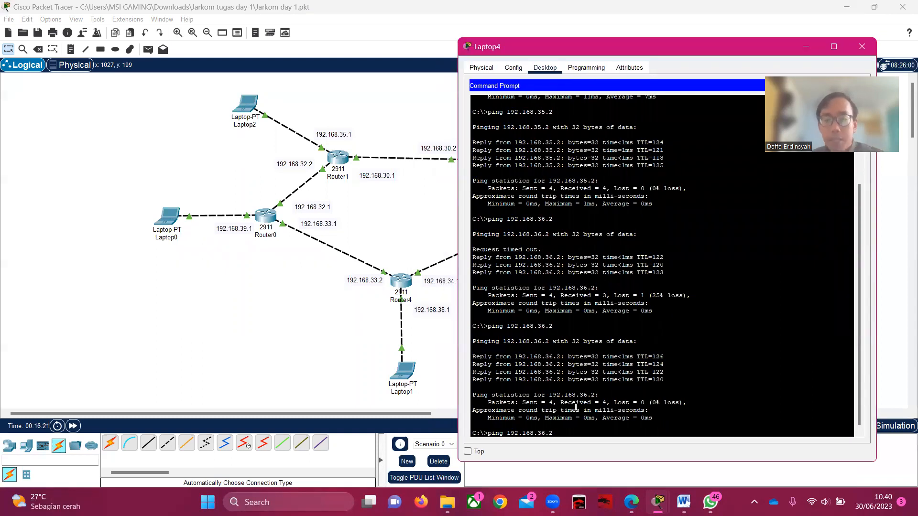
key(BackSpace)
text(8)
key(Return)
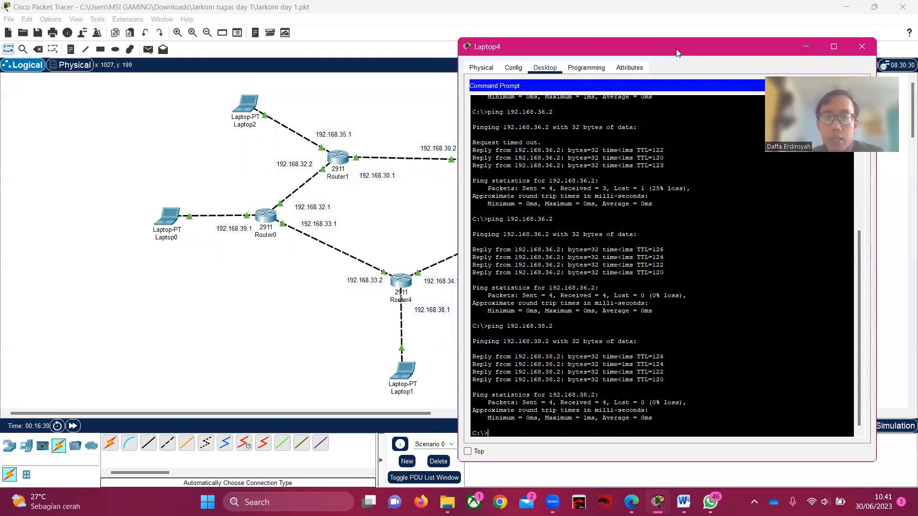
drag(869, 49, 703, 46)
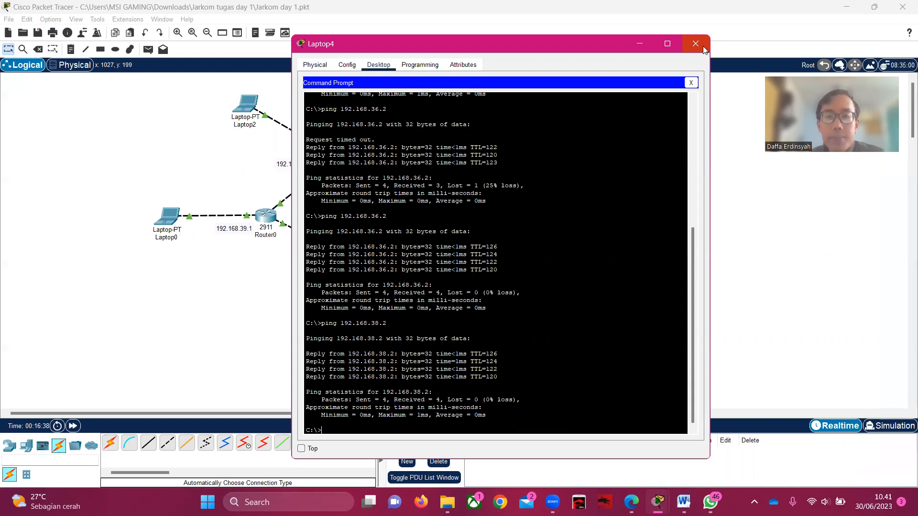
click(702, 45)
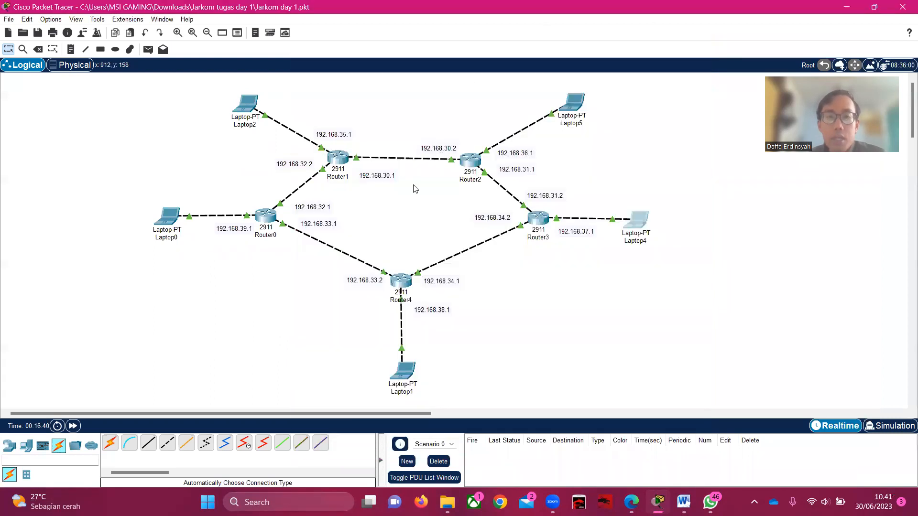